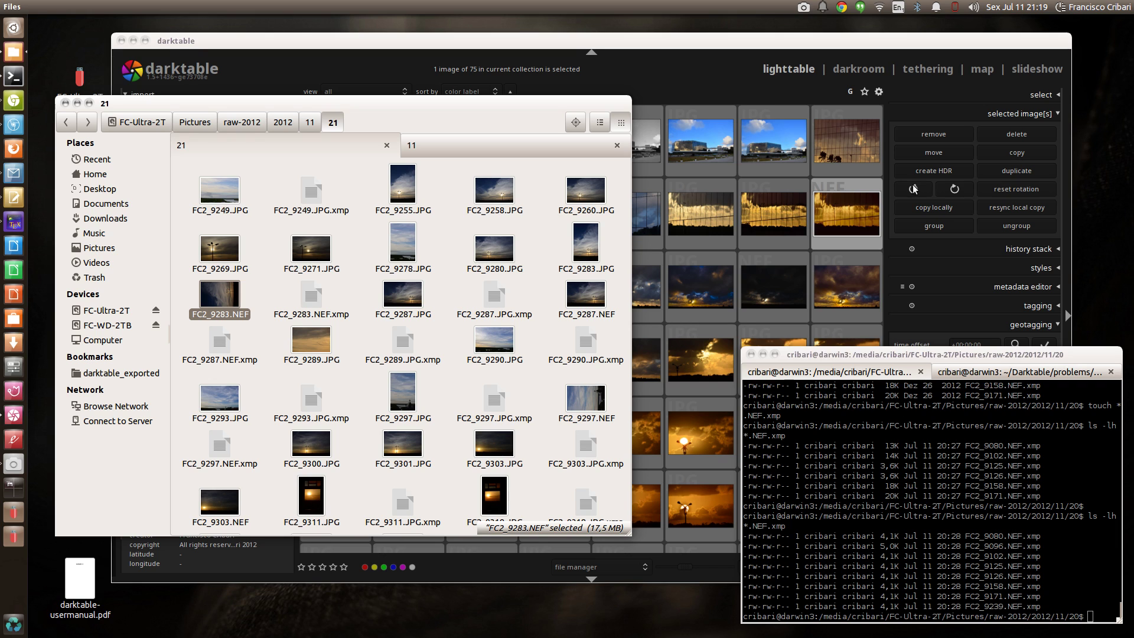
Step: Switch to darktable, open its preferences and look through the GUI options, including the import metadata and drawing area settings
click(650, 41)
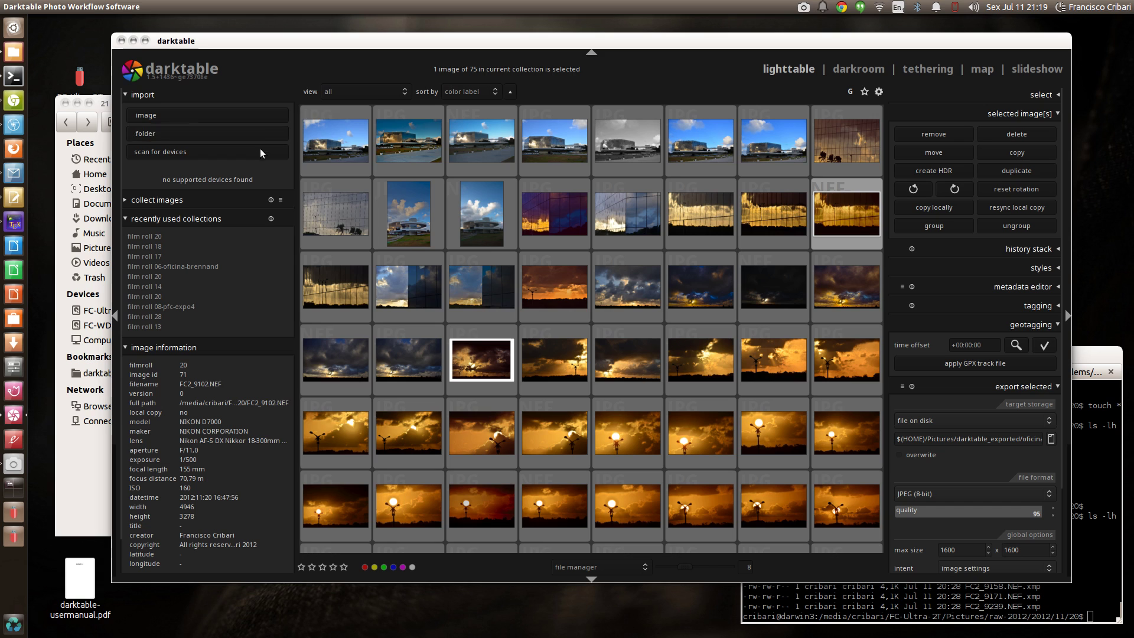
mouse_move(282, 405)
click(879, 92)
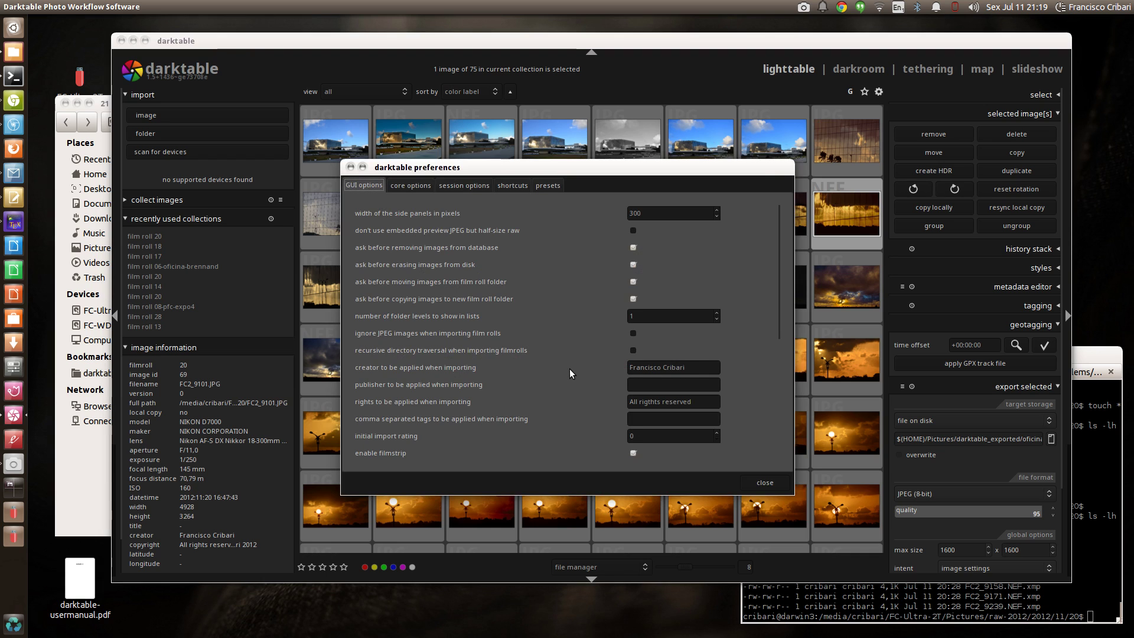
scroll(570, 369, down, 4)
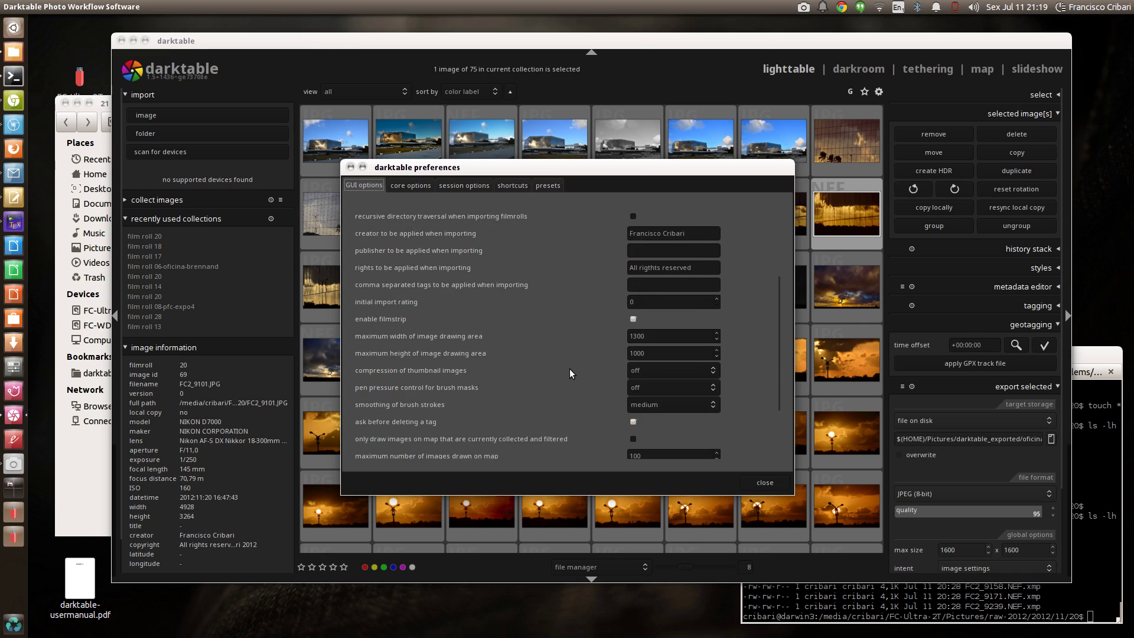
scroll(570, 373, down, 3)
scroll(570, 374, up, 3)
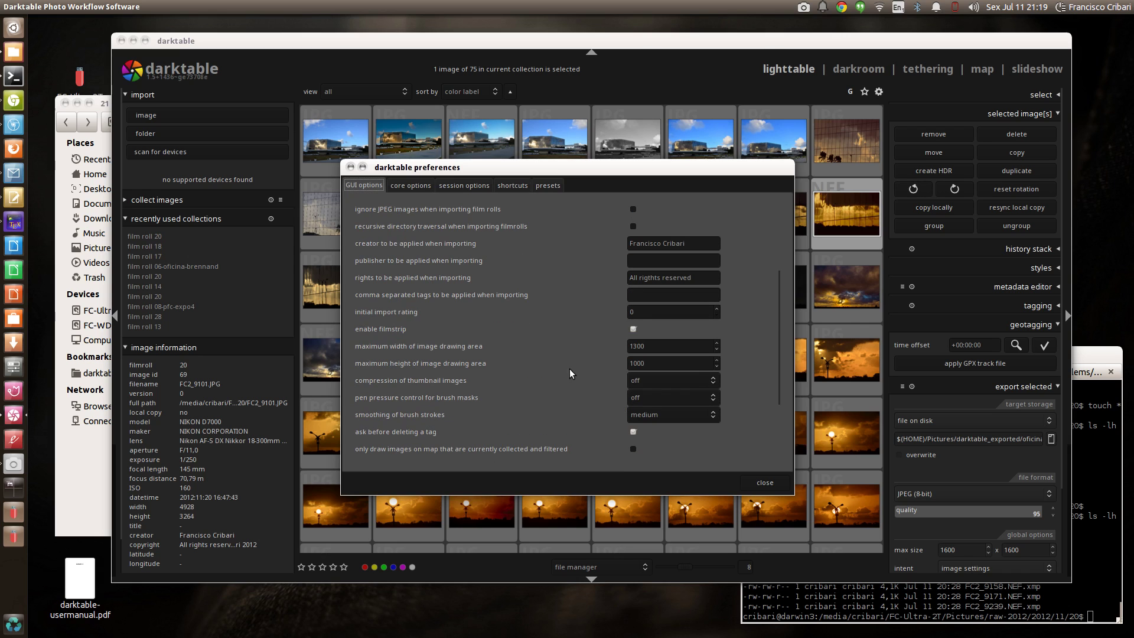
scroll(569, 374, down, 3)
scroll(570, 373, up, 4)
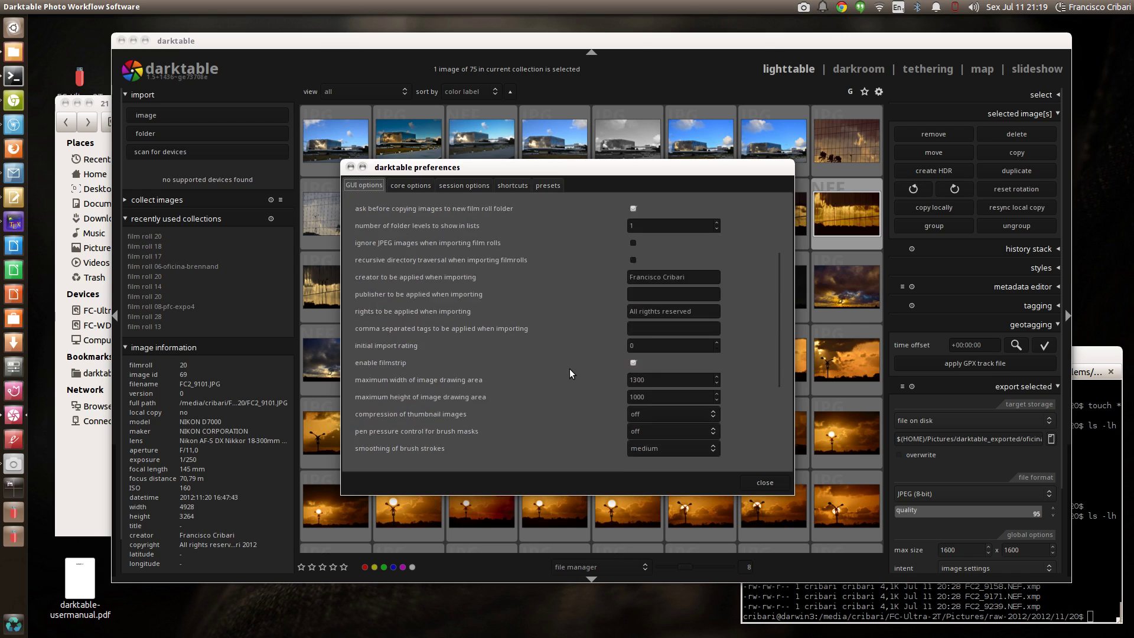
Step: Review the core, session, shortcut and preset preferences, including the XMP sidecar settings, and close the preferences
click(406, 185)
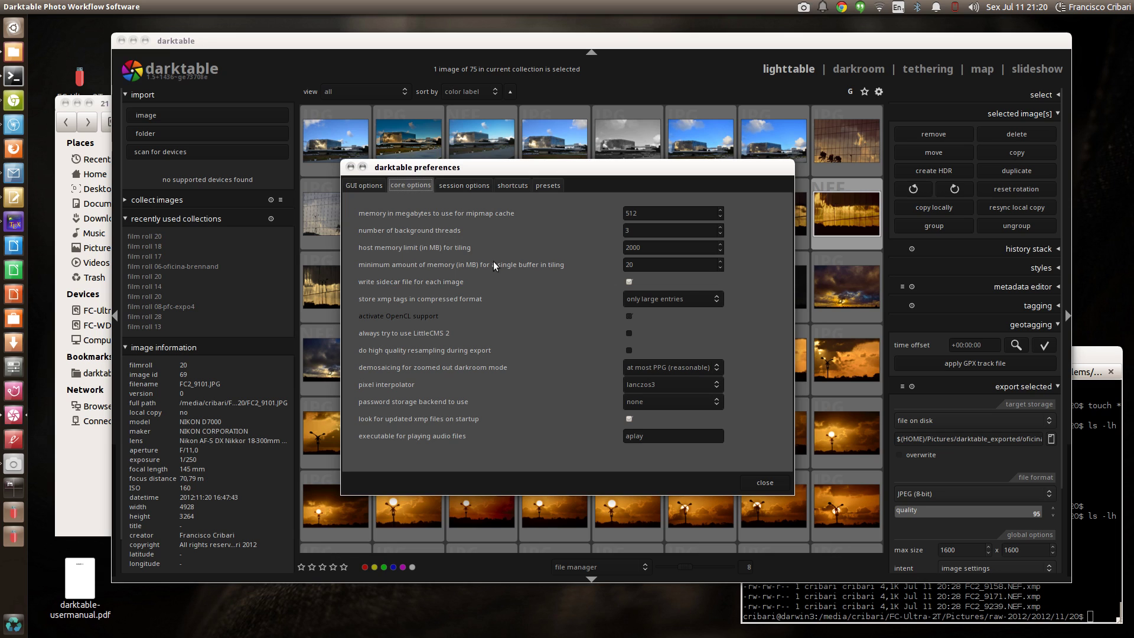
click(462, 188)
click(520, 187)
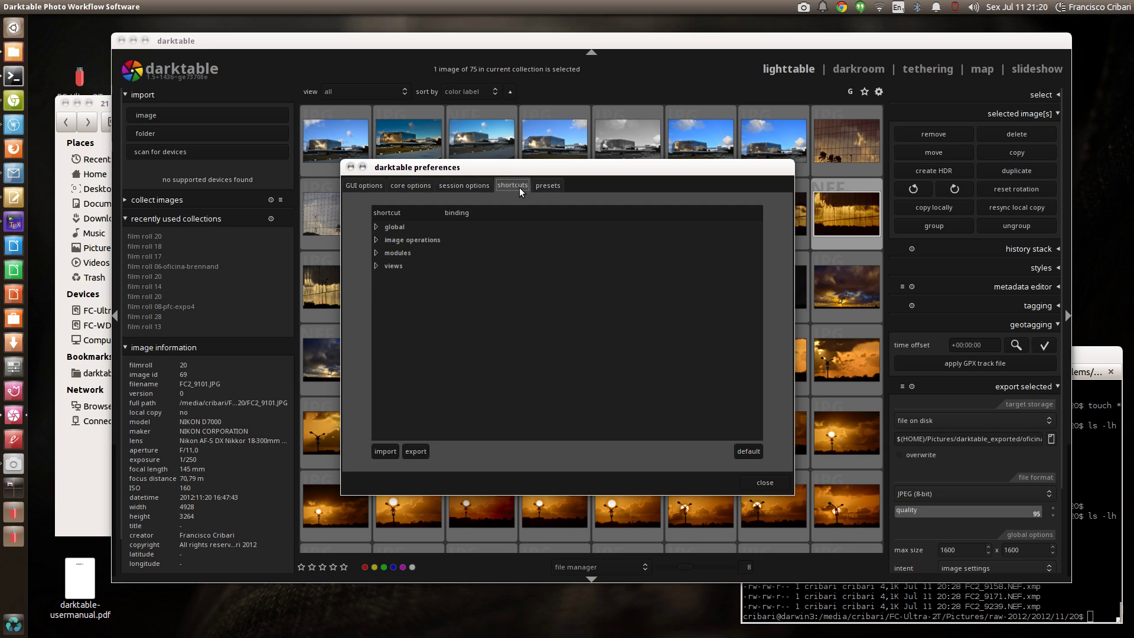
click(539, 185)
click(502, 186)
click(475, 185)
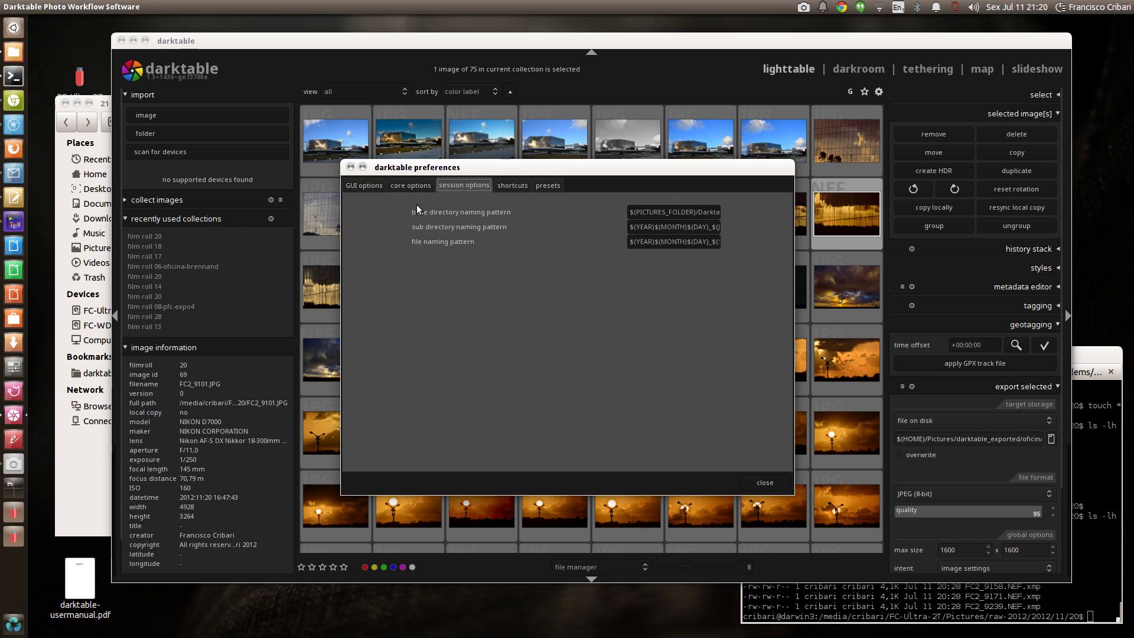
click(414, 185)
click(369, 184)
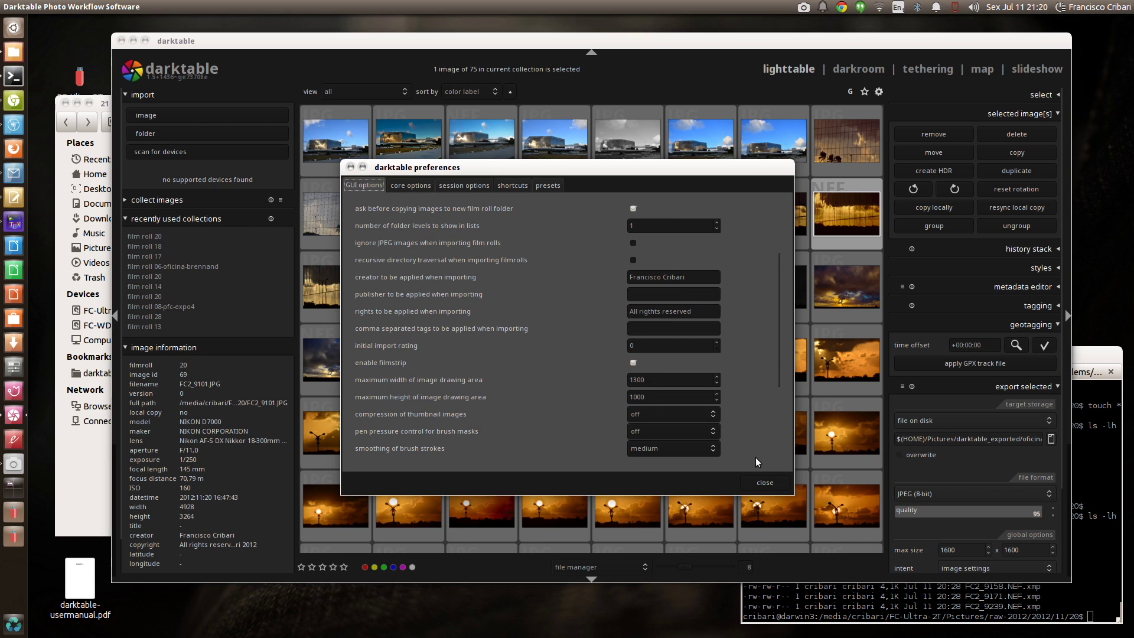
click(758, 480)
scroll(814, 448, down, 3)
scroll(731, 432, up, 3)
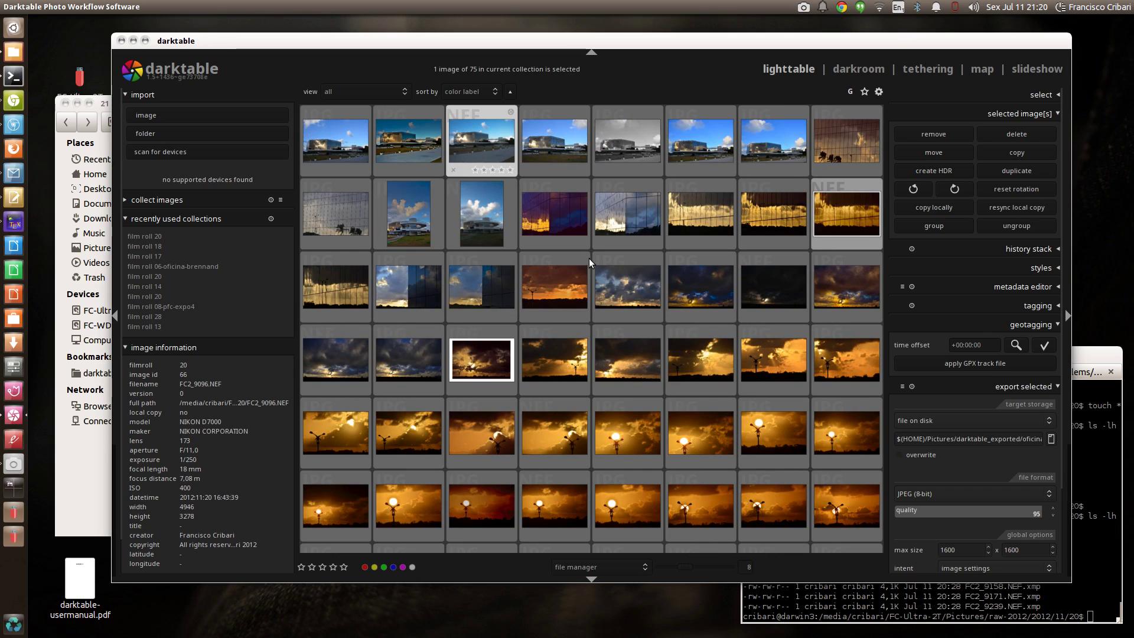
Step: Switch to the terminal and change from folder 20 to its sibling folder 21 with "cd .." and "cd 21"
click(883, 606)
text(cd ..)
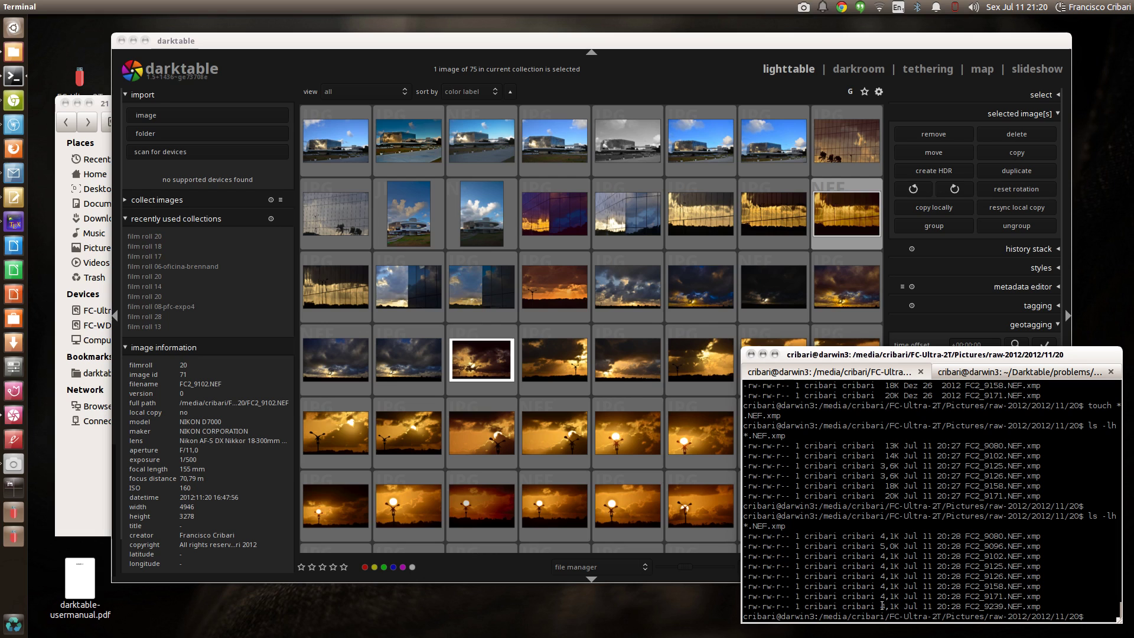
key(Return)
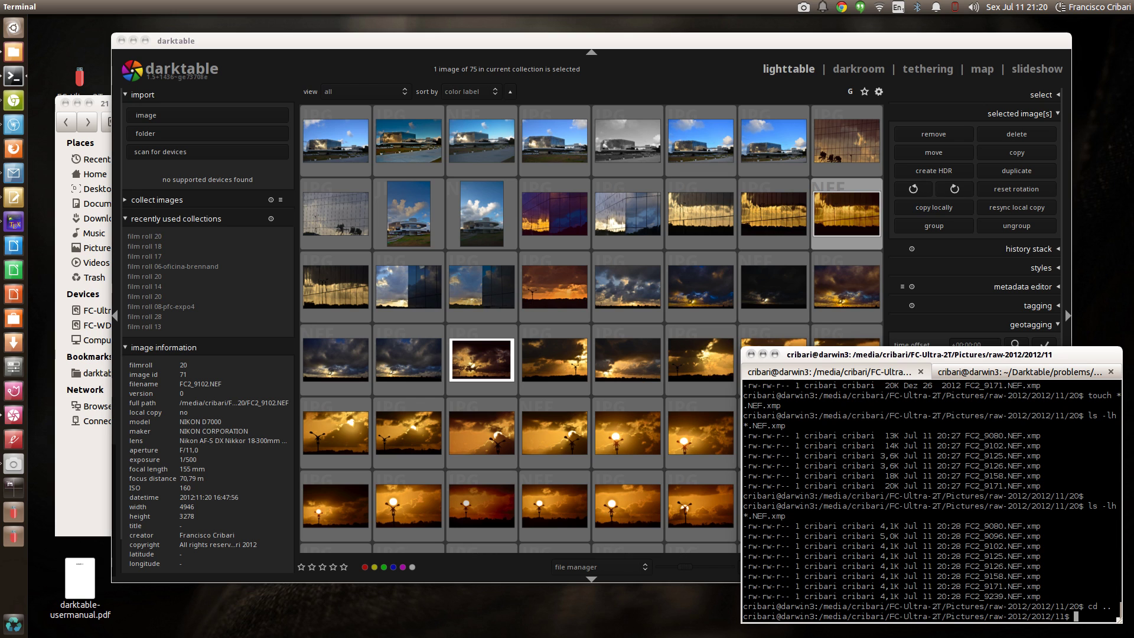
click(80, 487)
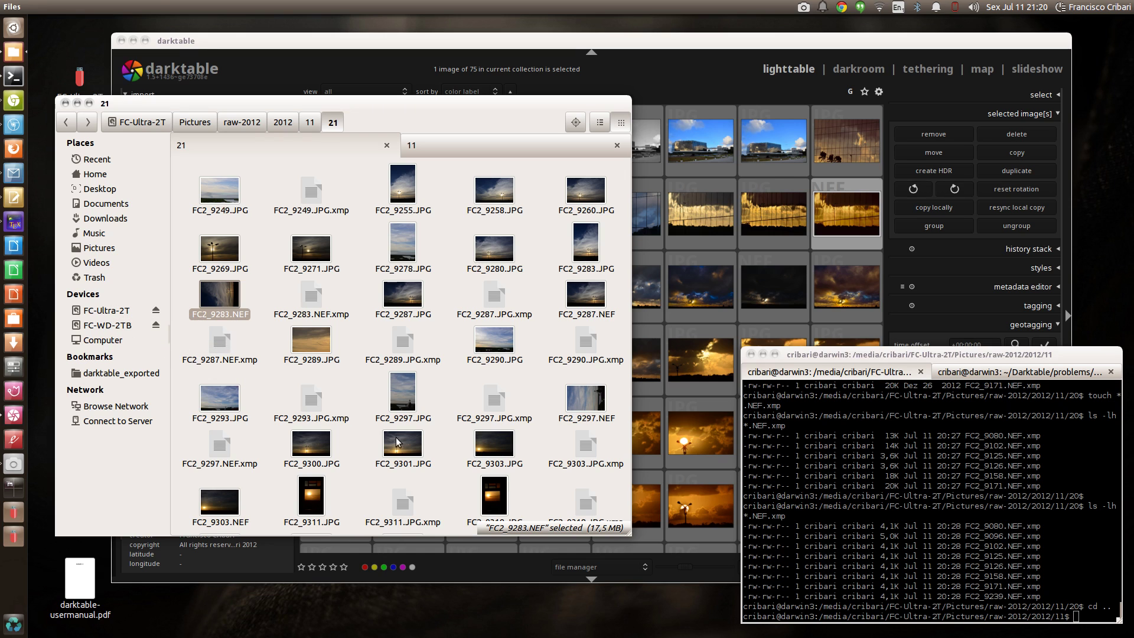
click(840, 520)
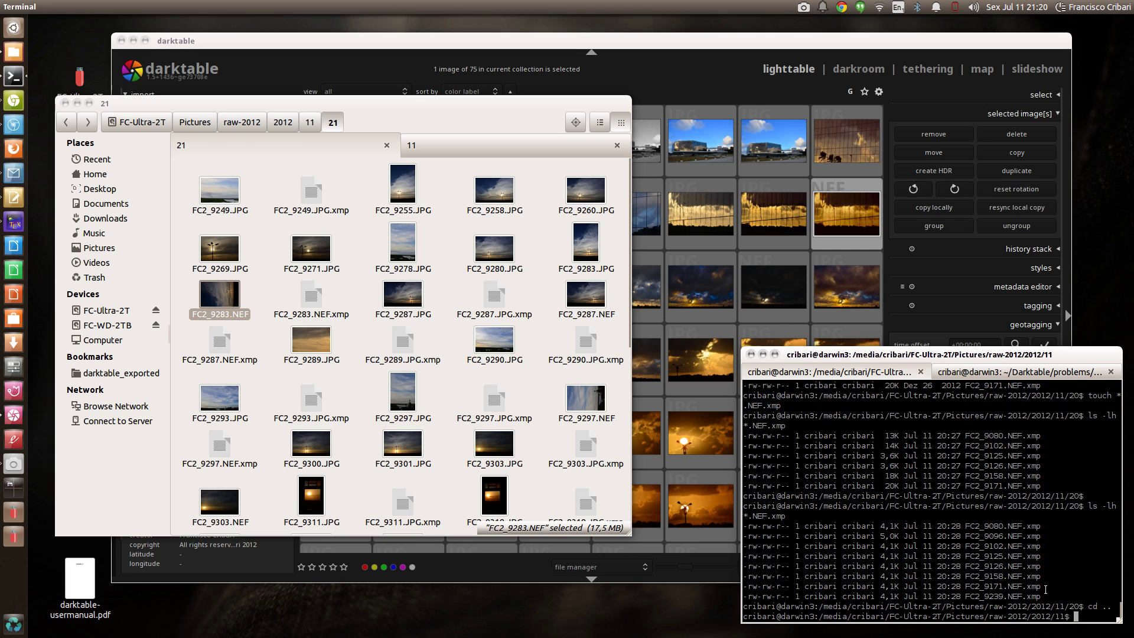
text(cd)
text(21)
key(Return)
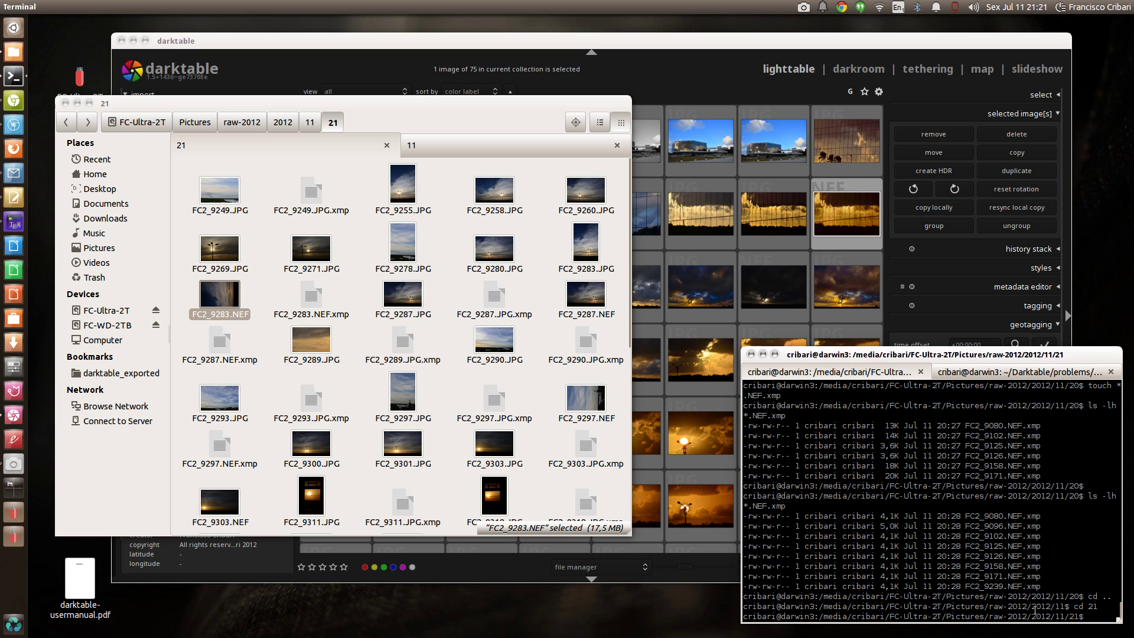
Step: List the folder's raw sidecar files with "ls -lh *.NEF.xmp" and check their sizes and modification dates
key(Return)
text(ls -lh)
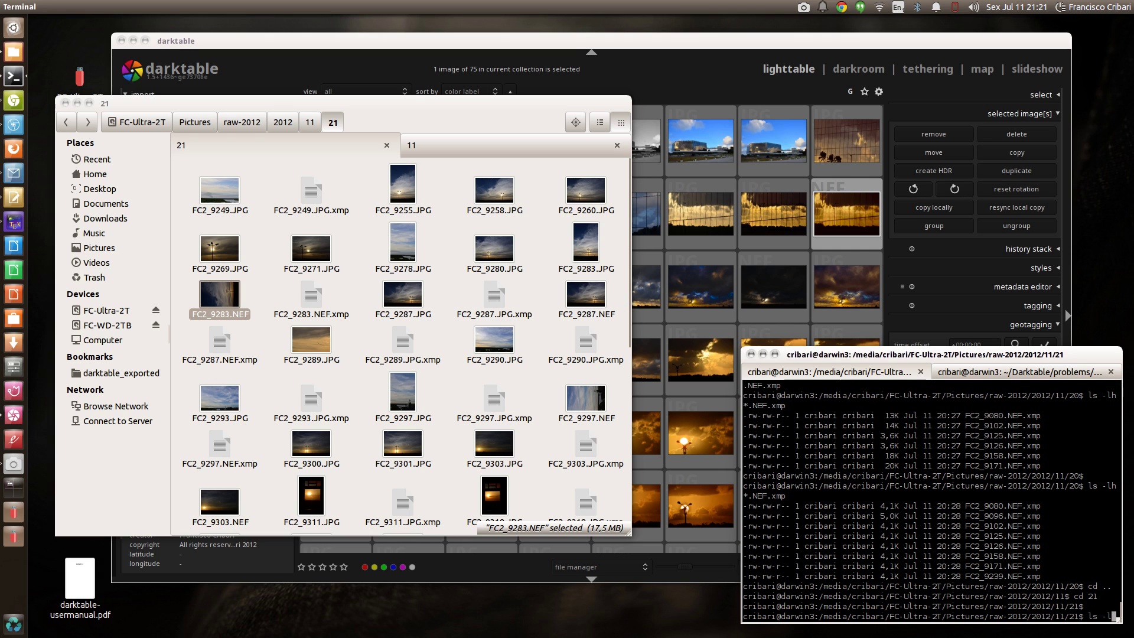
key(Return)
text(*.NE)
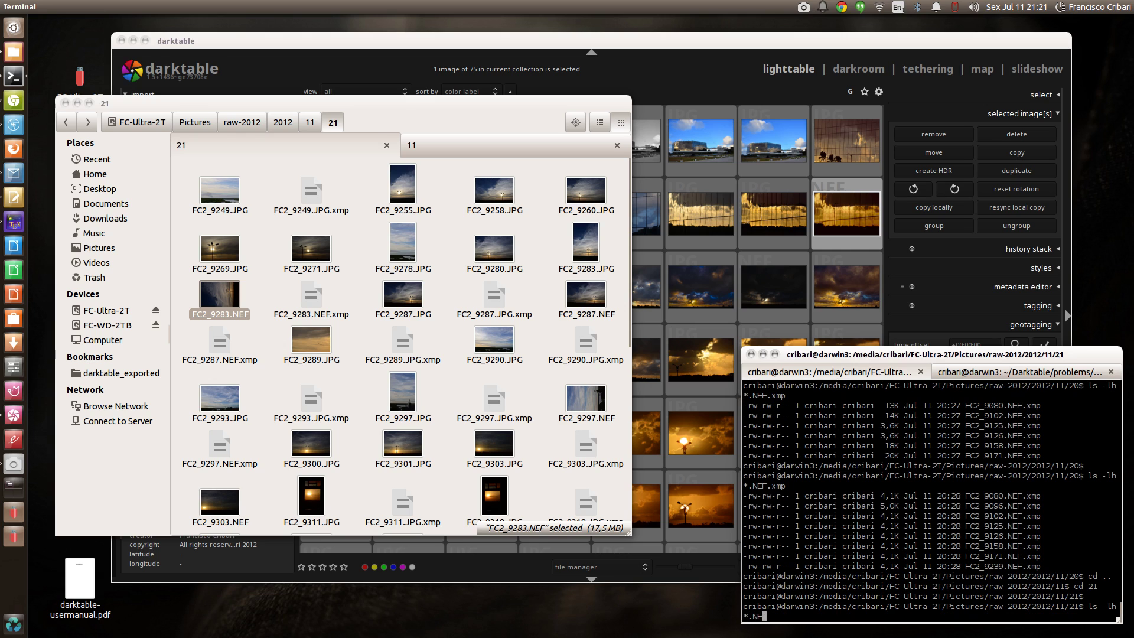
text(F.xmp)
key(Return)
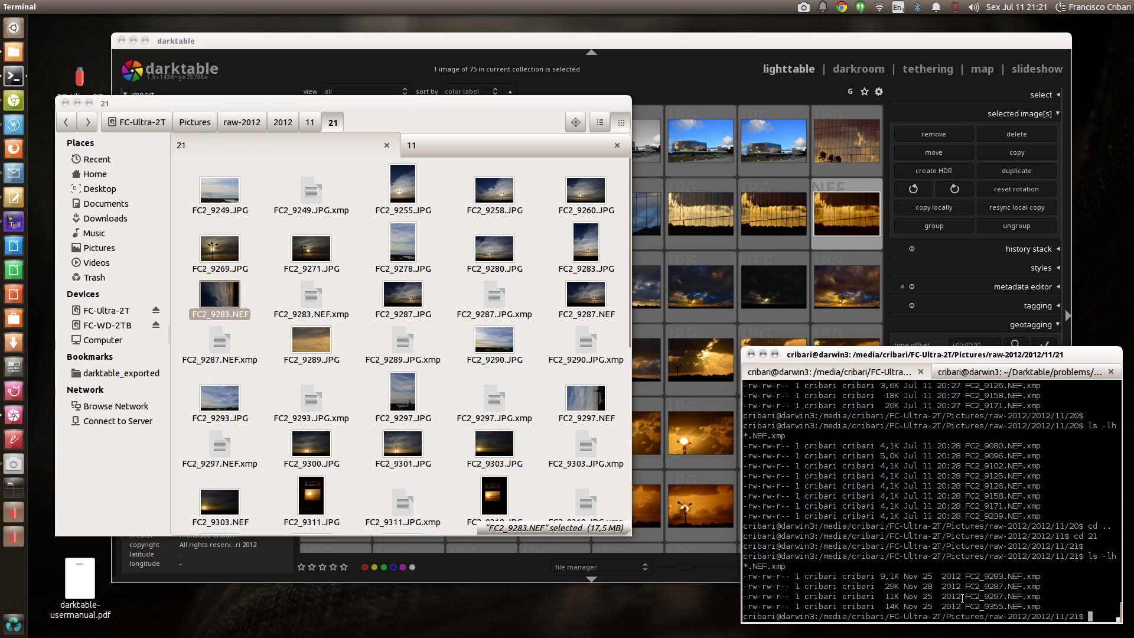
drag(905, 574, 933, 576)
click(957, 586)
Step: In darktable, import folder 21 from raw-2012/2012/11 as a film roll
click(584, 39)
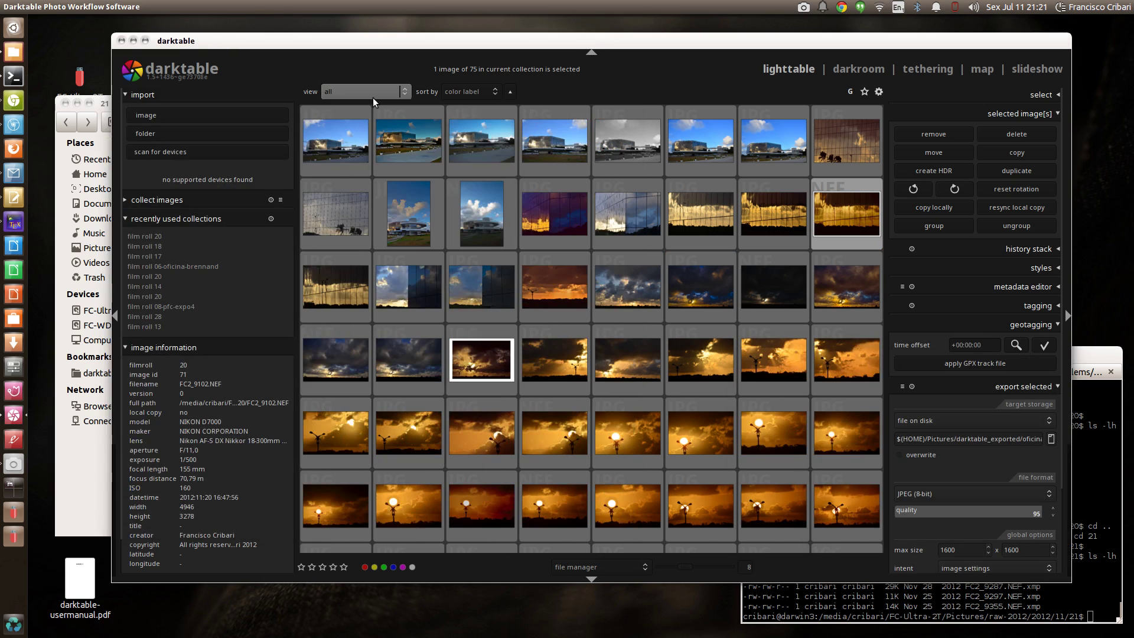
click(179, 135)
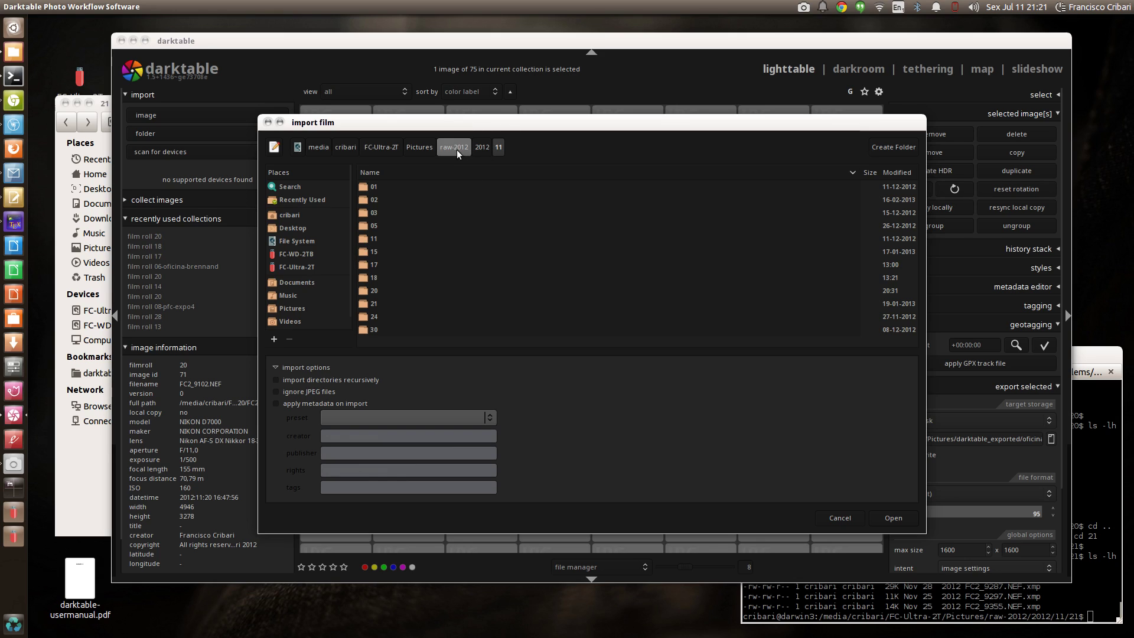
click(374, 304)
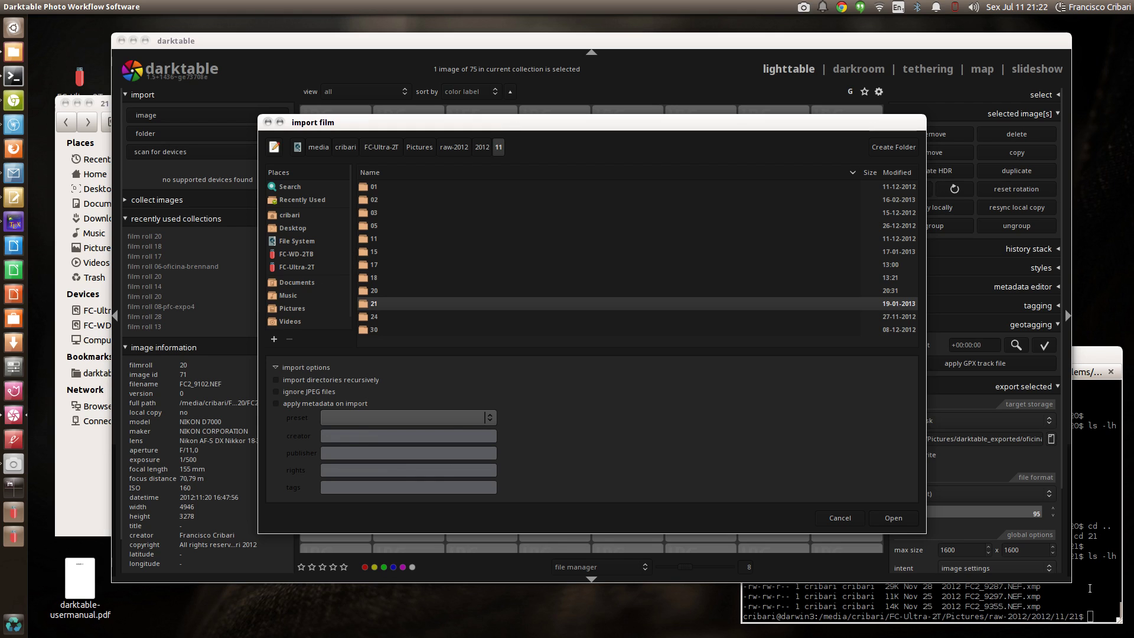
click(1090, 588)
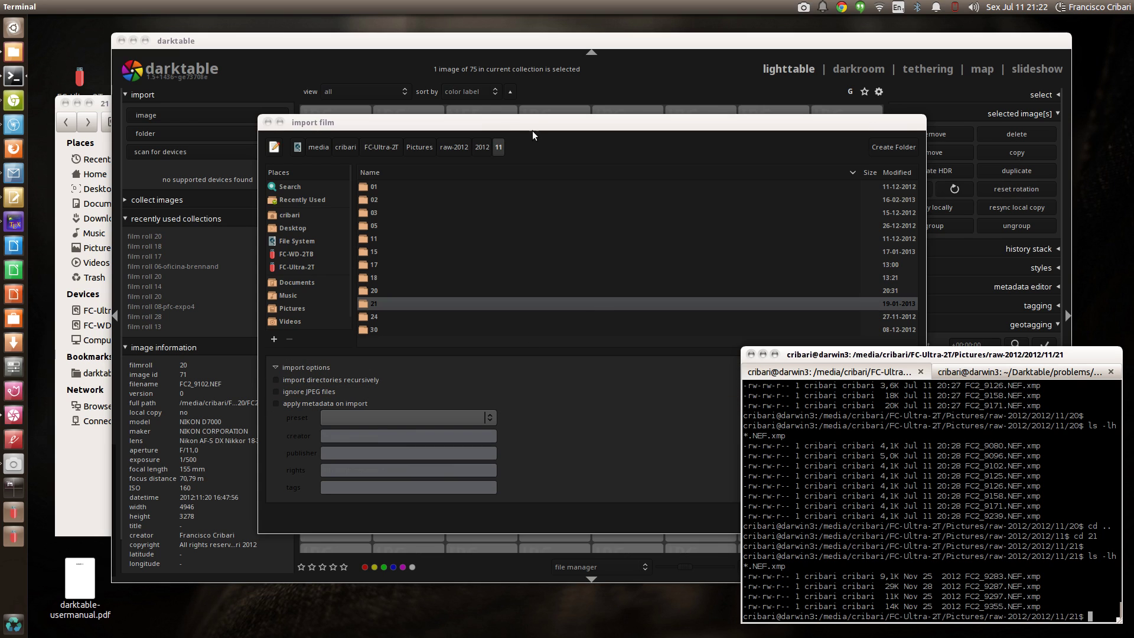
click(587, 162)
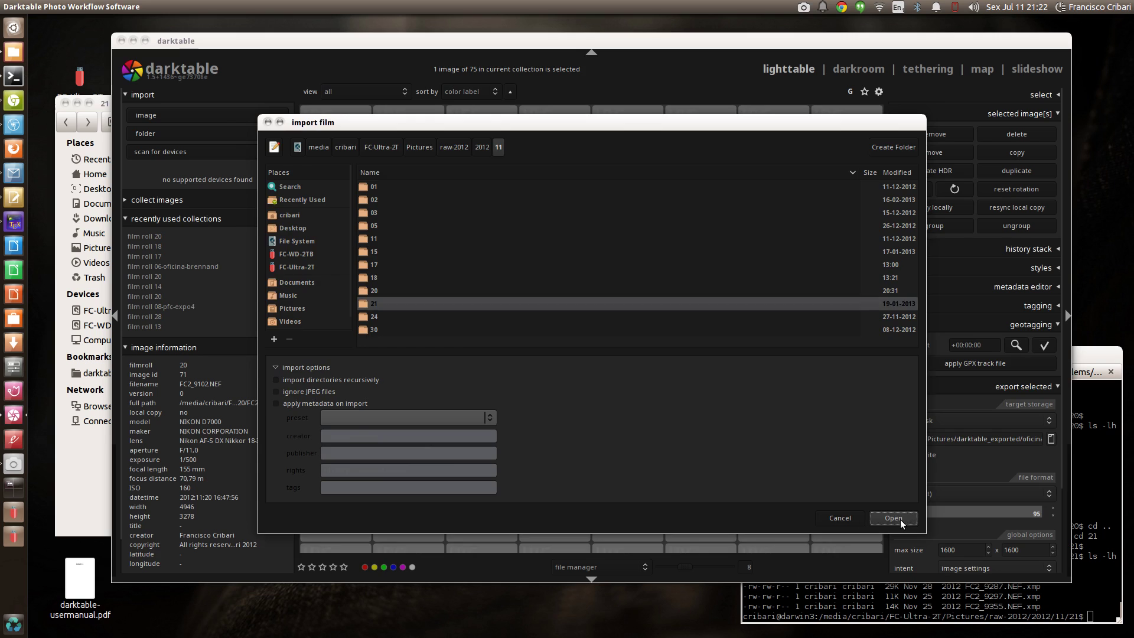
click(900, 519)
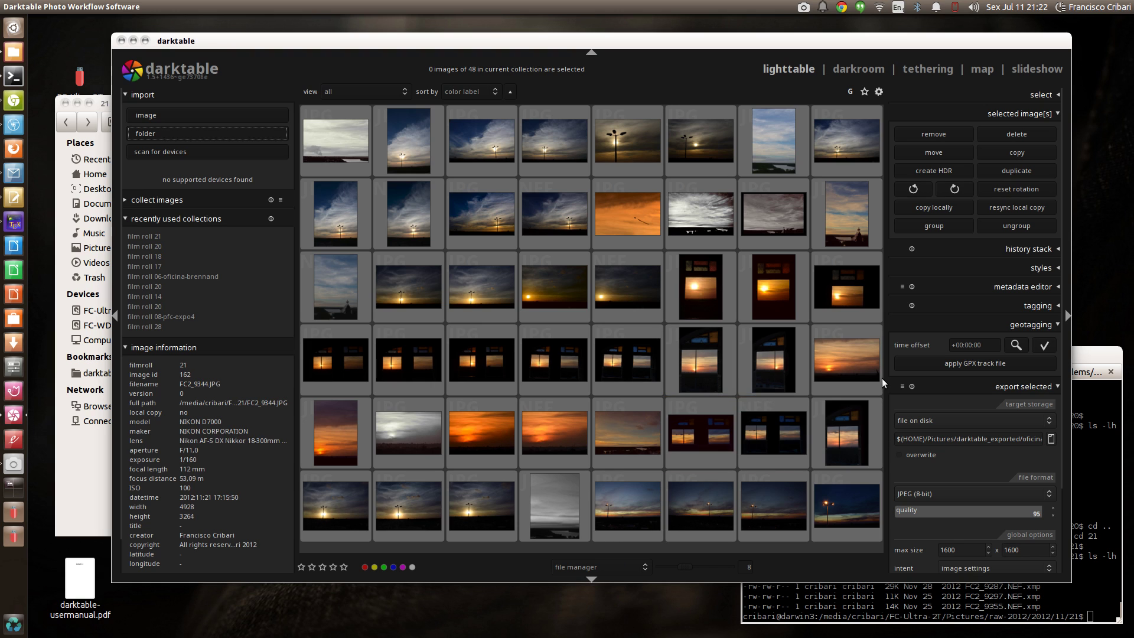
Step: Open FC2_9297.JPG and FC2_9297.NEF one after the other in the darkroom to compare their history stacks, and return to the lighttable
click(848, 212)
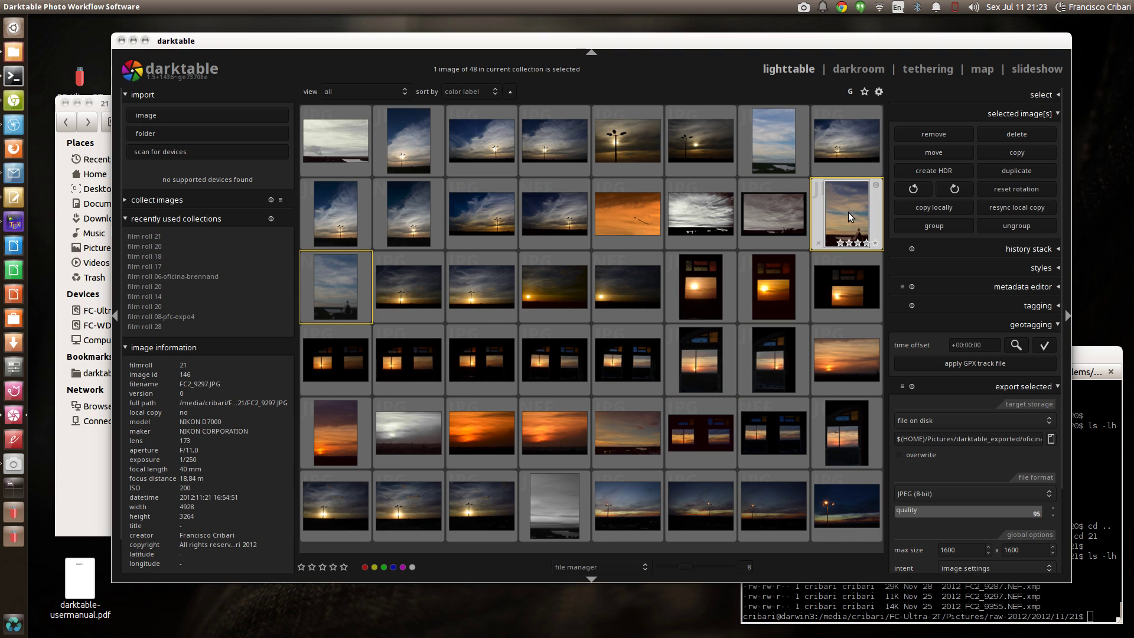
double_click(848, 211)
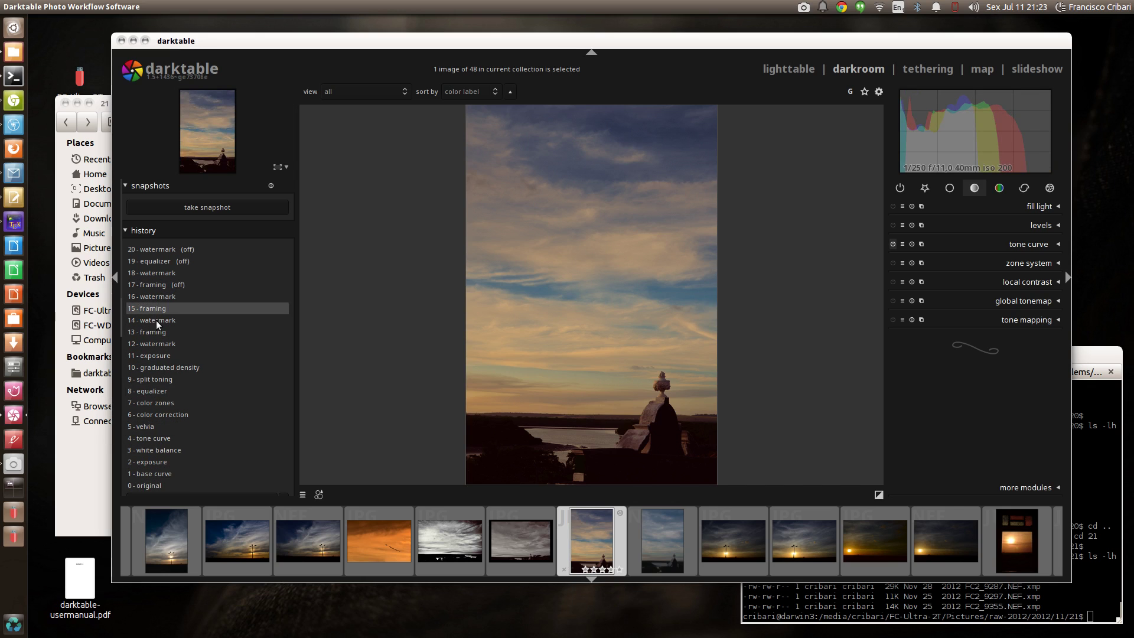
click(778, 68)
click(335, 285)
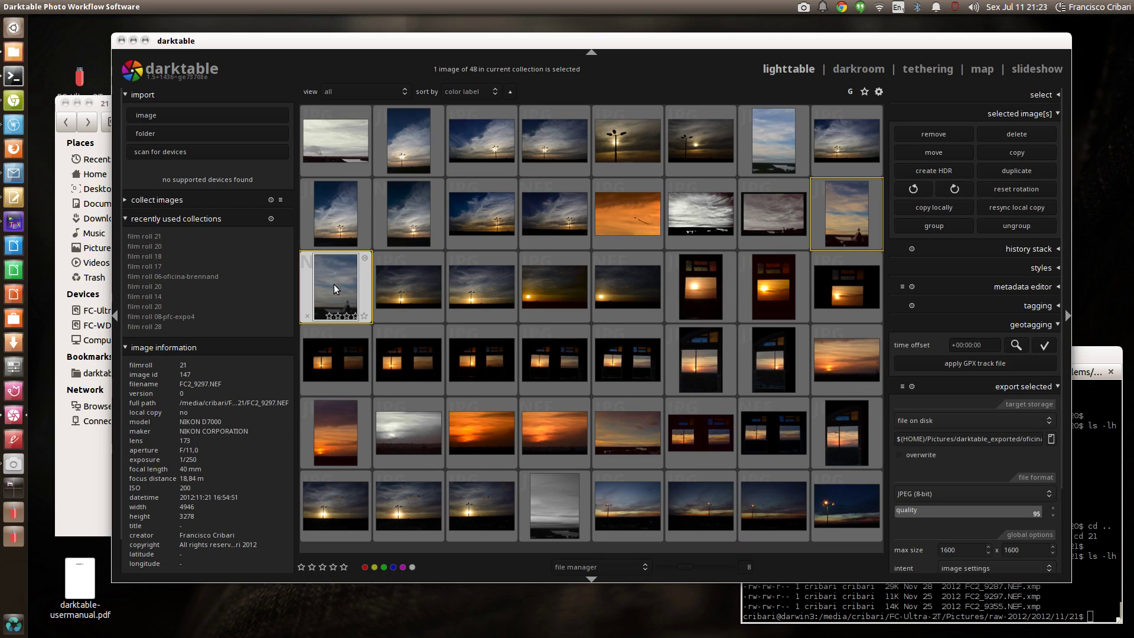
double_click(335, 285)
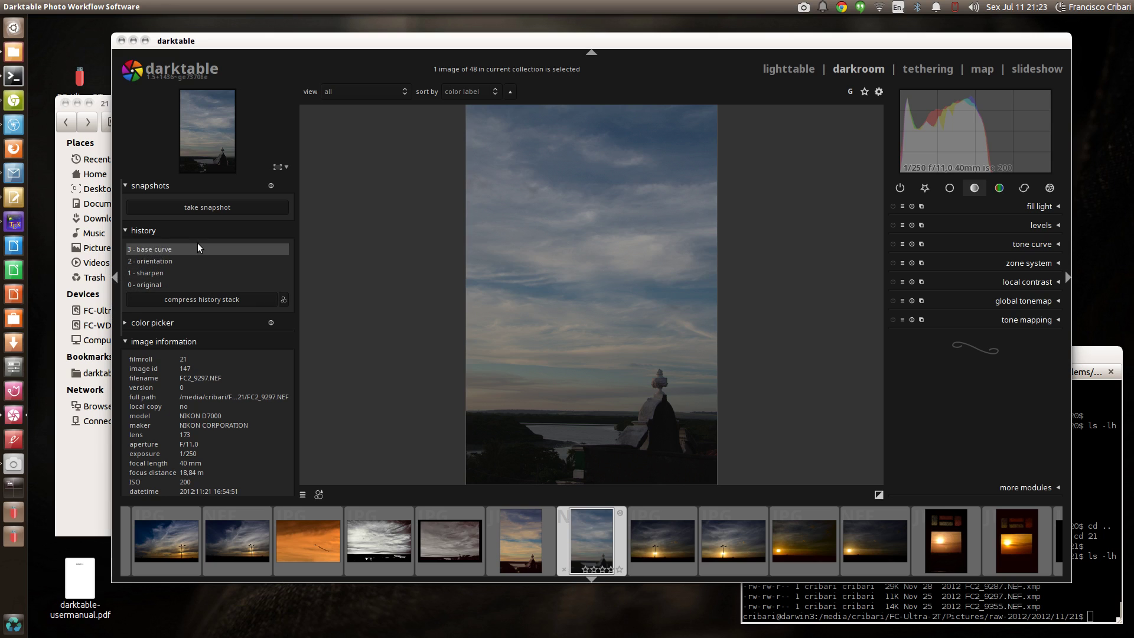
click(785, 72)
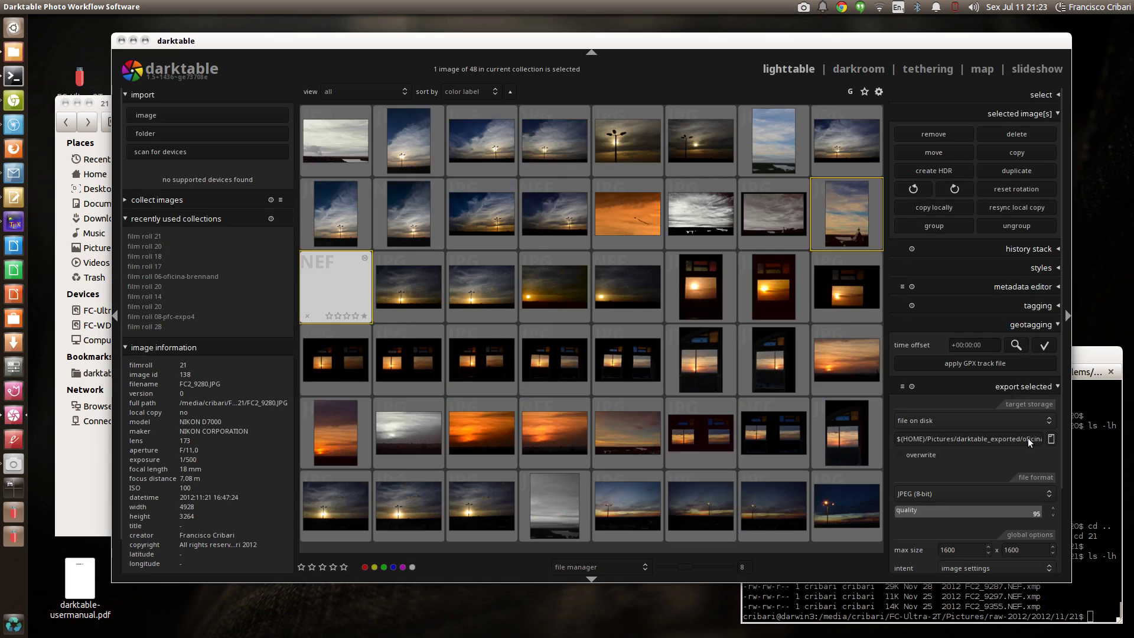
Step: In the terminal, run "ls -lh *.NEF.xmp" again and compare the sidecars' sizes and dates with the earlier listing
click(1093, 488)
key(Return)
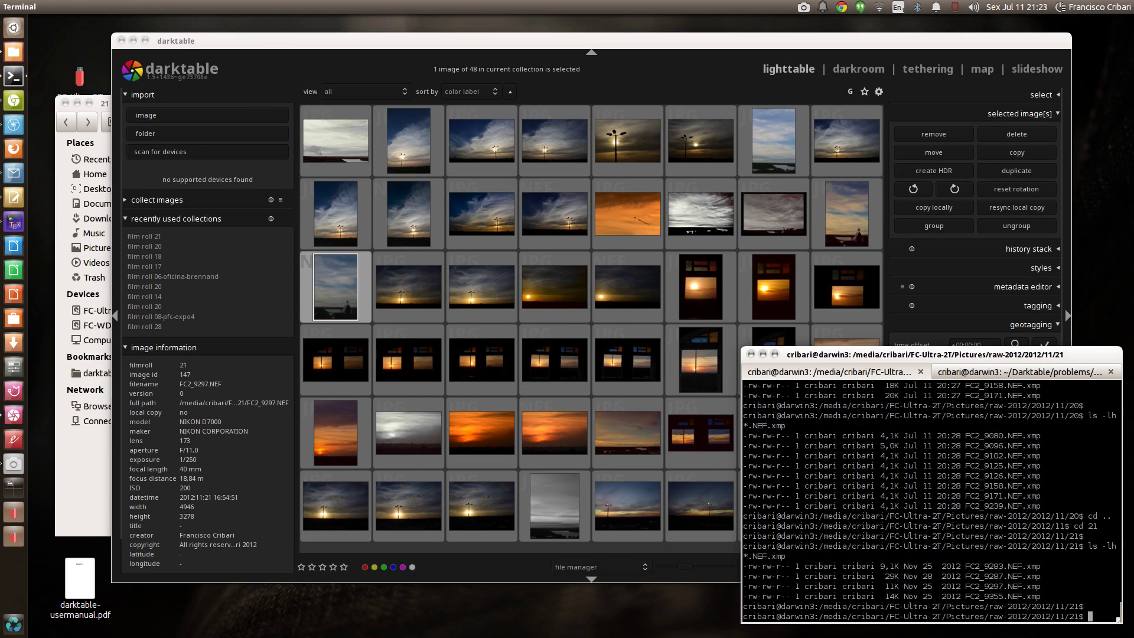
key(Up)
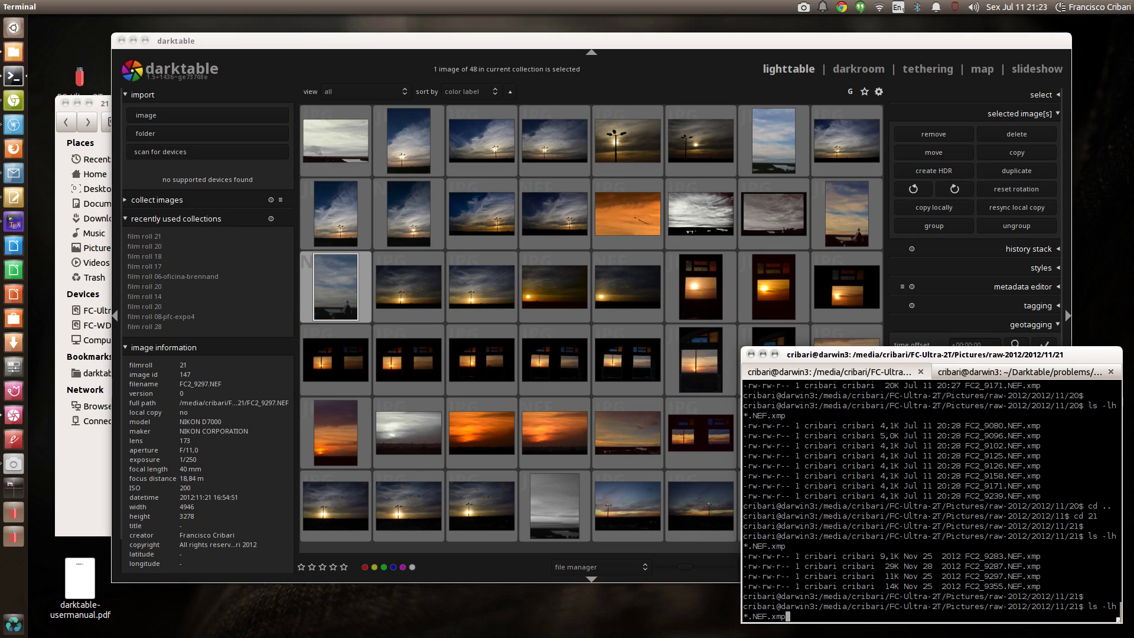
key(Return)
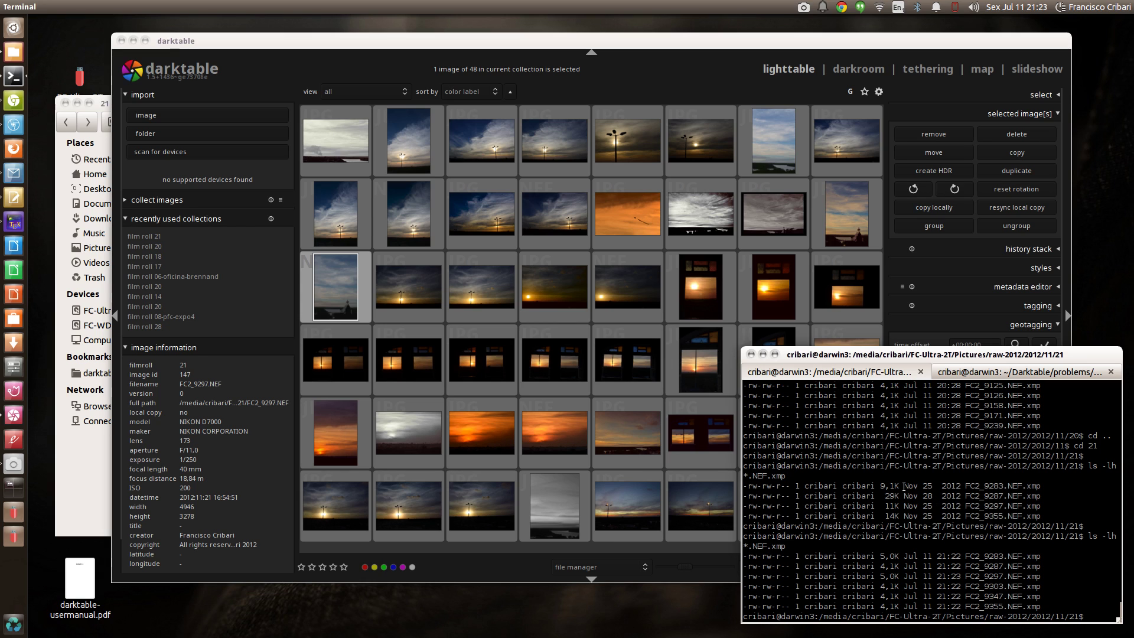
drag(904, 486, 932, 483)
drag(905, 556, 935, 557)
click(937, 565)
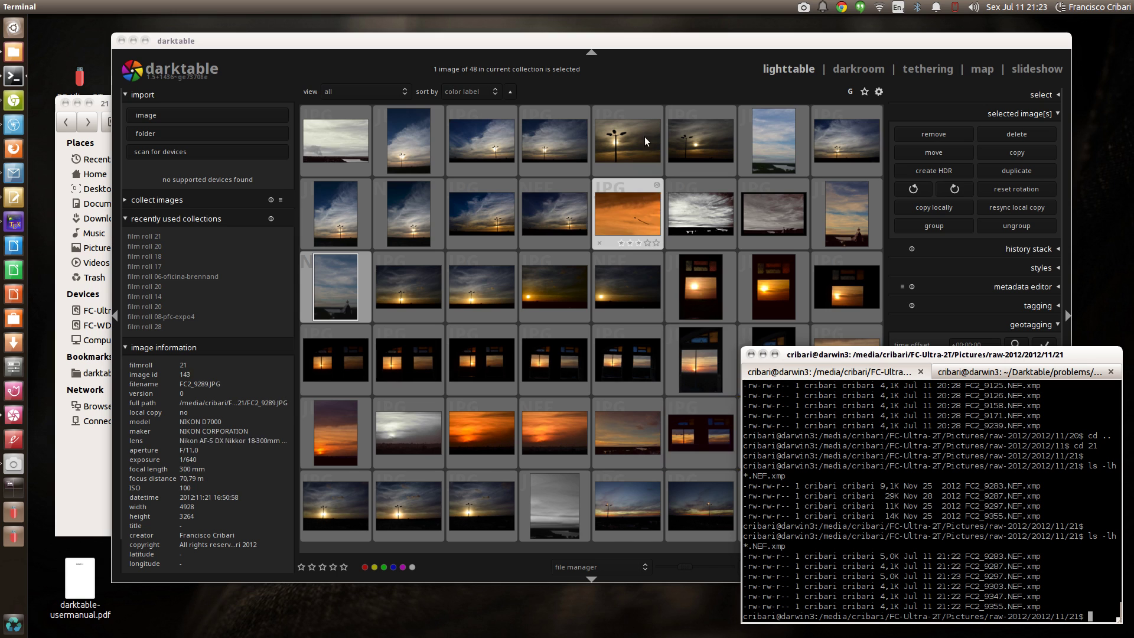
Step: Switch back to darktable and look over the thumbnails of the imported film roll
click(648, 40)
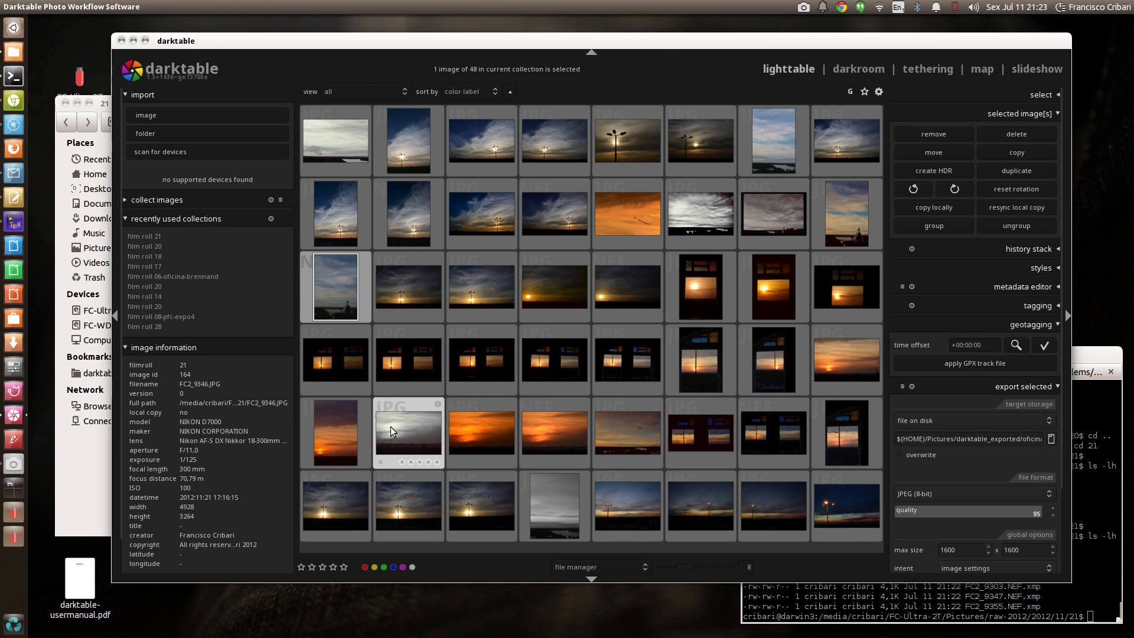
scroll(395, 419, down, 1)
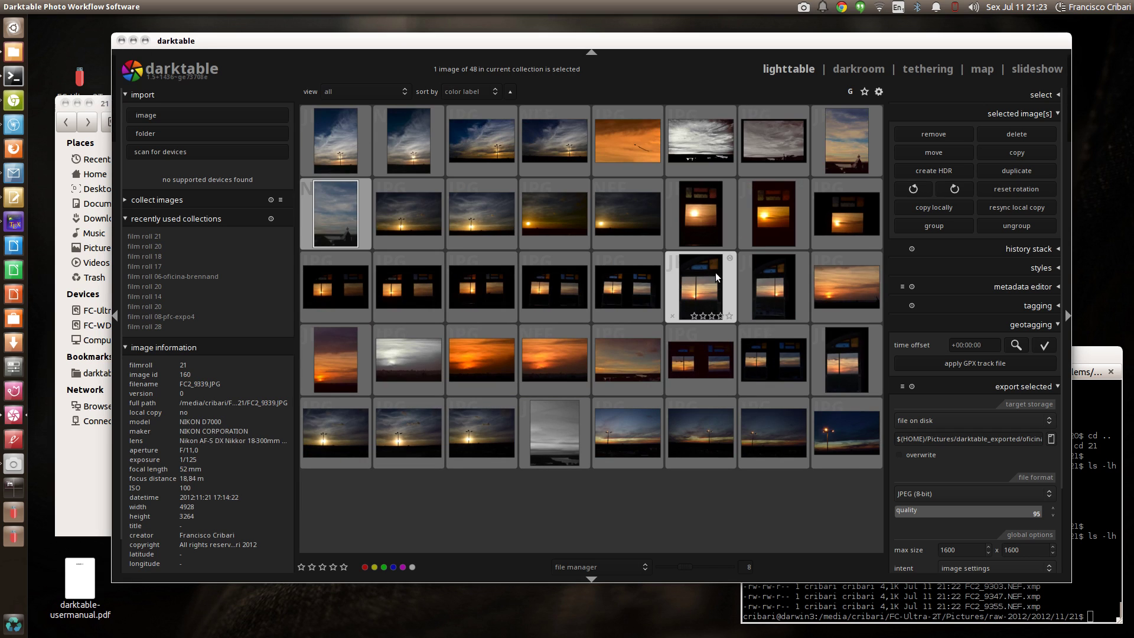
Step: Open FC2_9347.NEF in the darkroom to check its history stack, and return to the lighttable
double_click(558, 362)
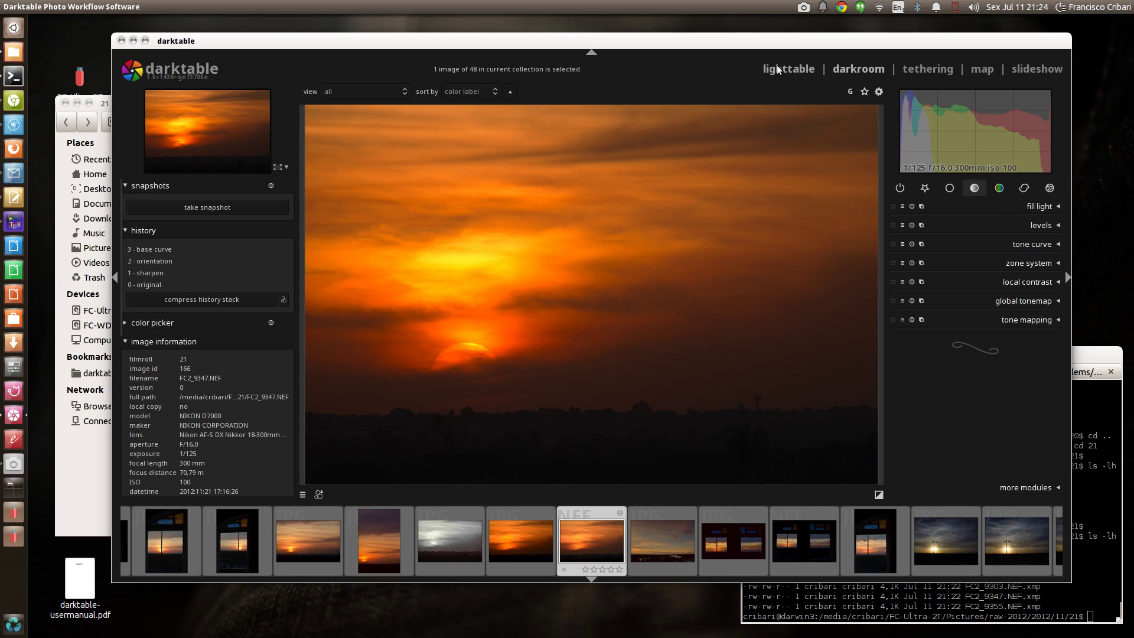
click(777, 68)
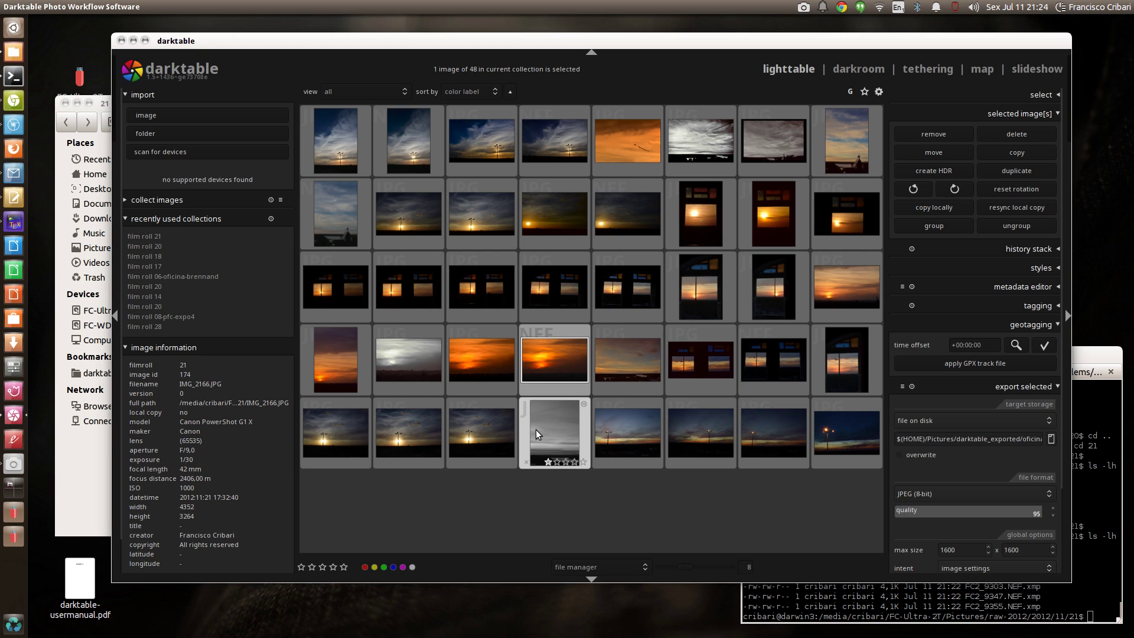
scroll(472, 420, up, 1)
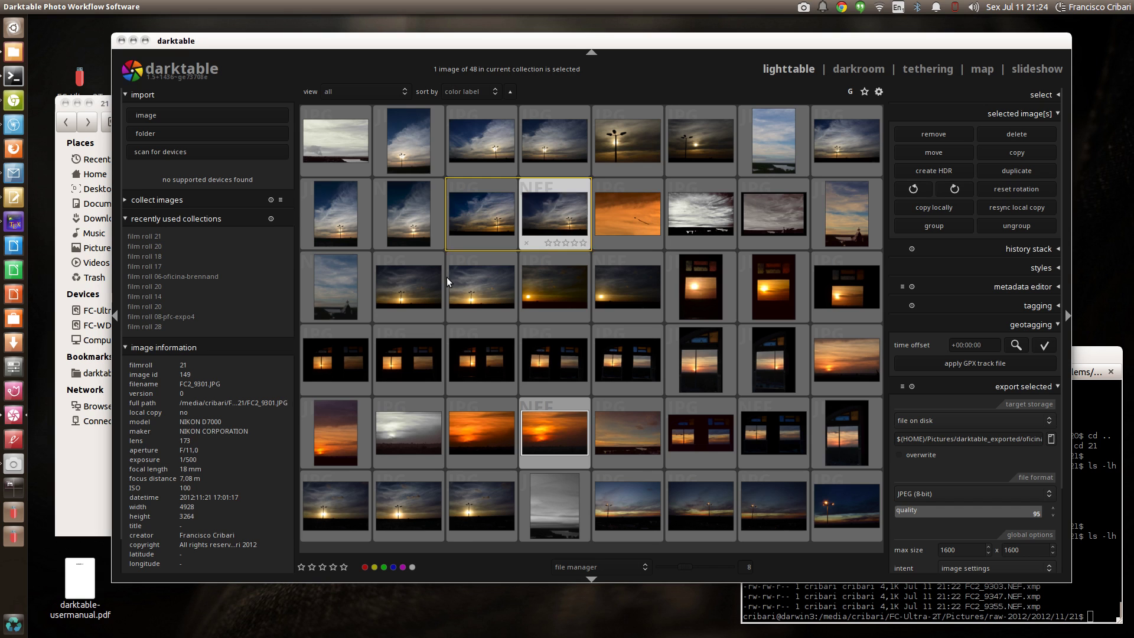
Step: In the file manager, open folder 21 under 2012/11 on FC-WD-2TB, search for "NEF.xmp" and copy all the sidecar files found
click(95, 480)
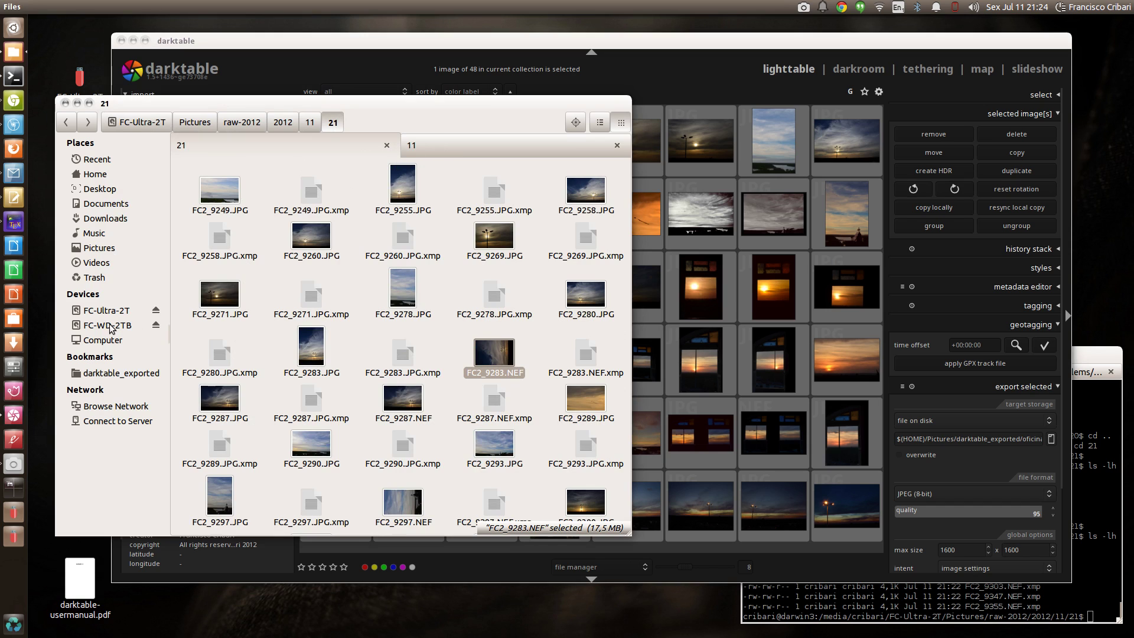
click(461, 146)
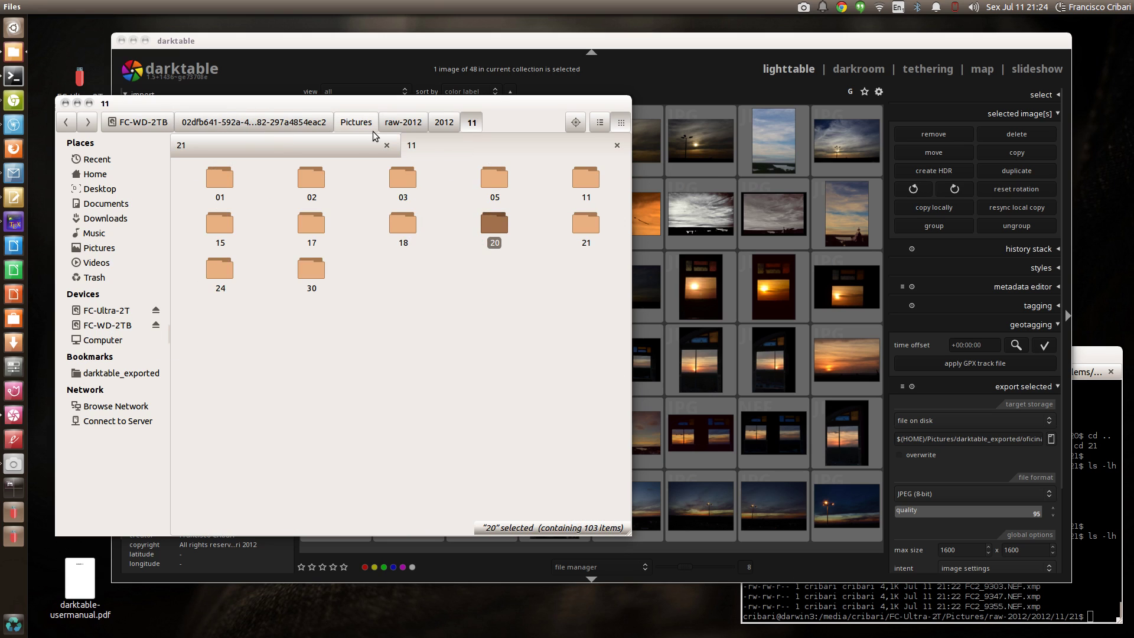
double_click(582, 227)
key(ctrl+f)
text(NEF.z)
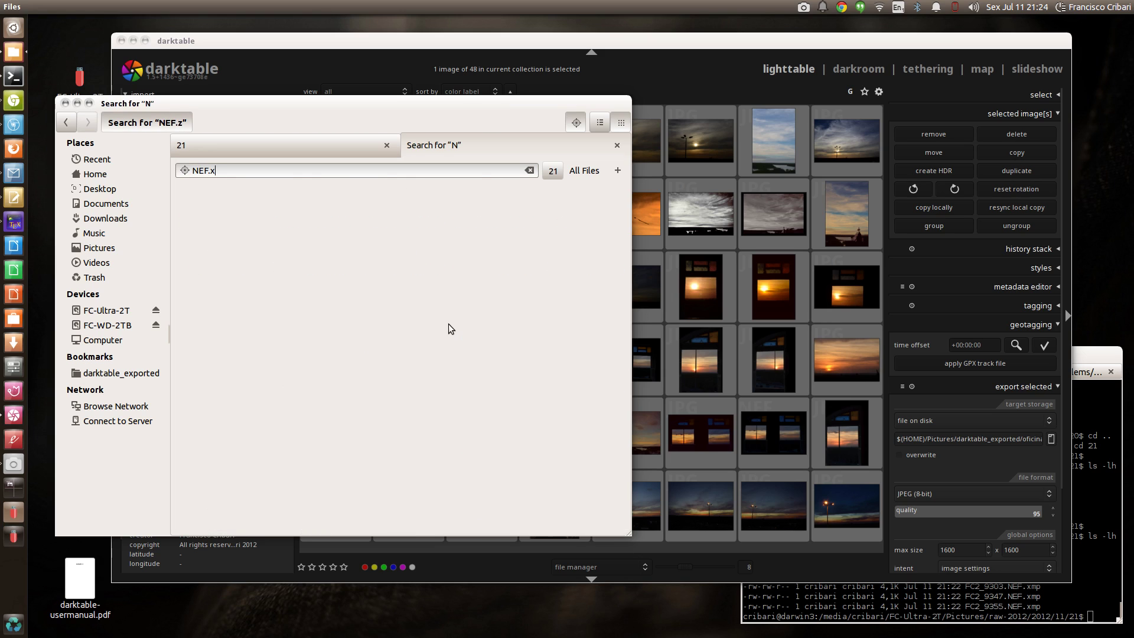
key(BackSpace)
text(xmp)
click(226, 207)
key(ctrl+a)
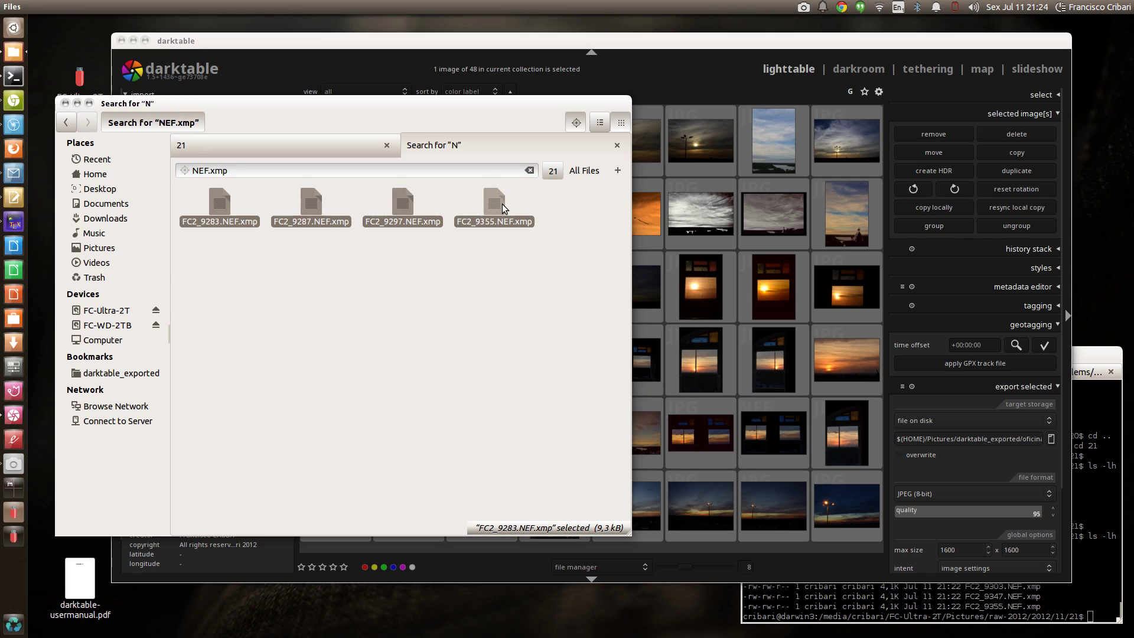
Step: Paste the copied sidecars into folder 21 on FC-Ultra-2T, replacing all files with the same names
click(231, 142)
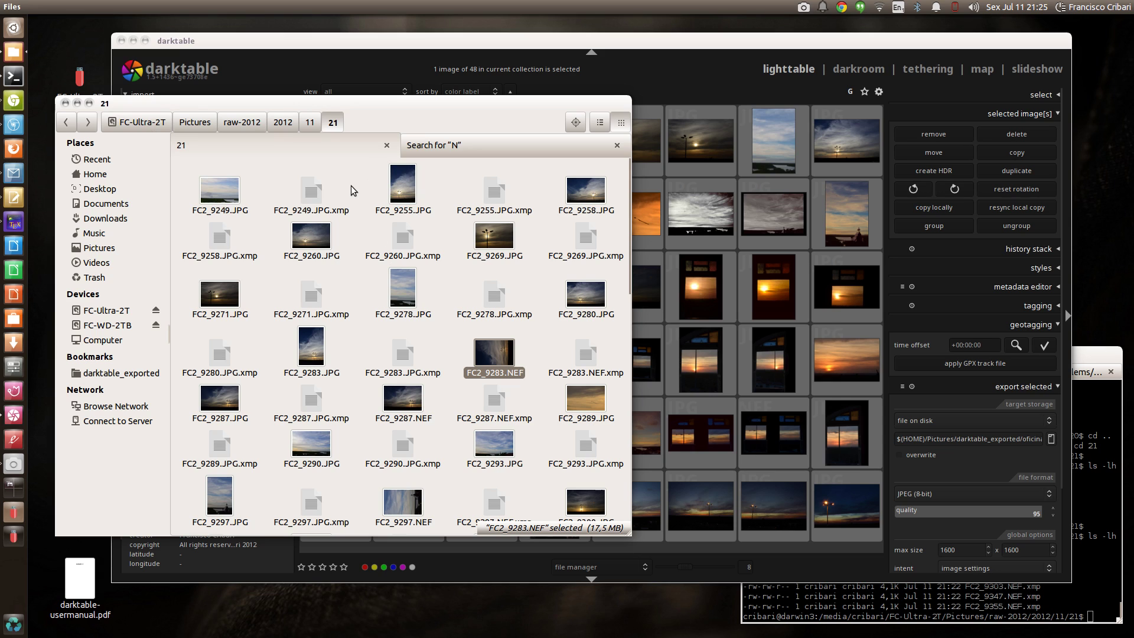
key(ctrl+v)
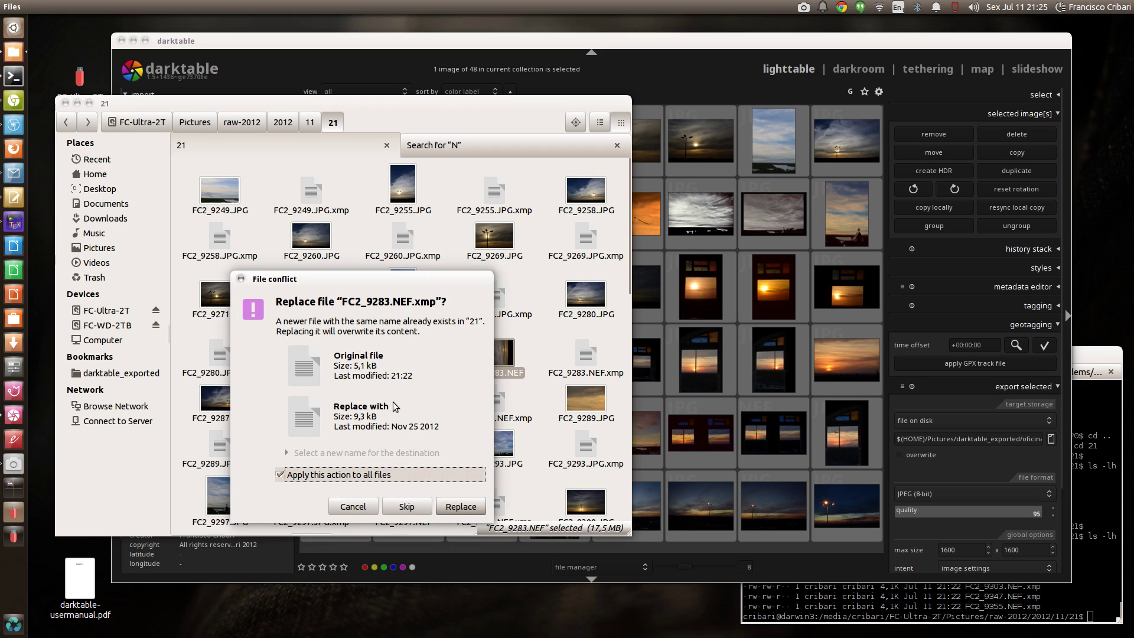
click(462, 507)
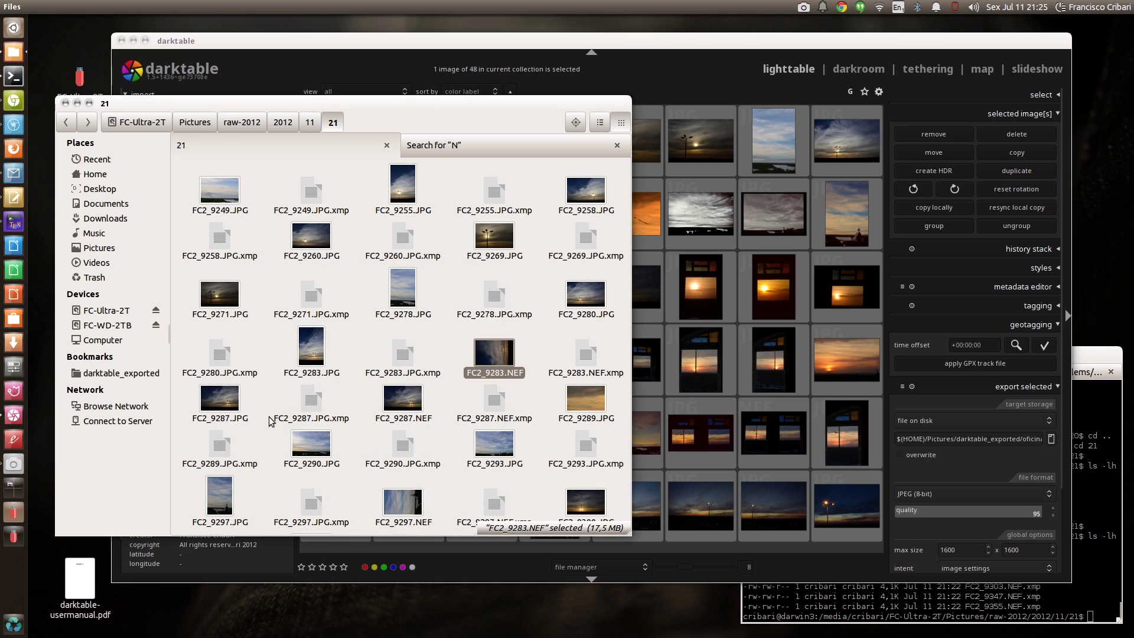
Step: Switch back to darktable and import folder 21 from raw-2012/2012/11 again, running the import twice
click(445, 39)
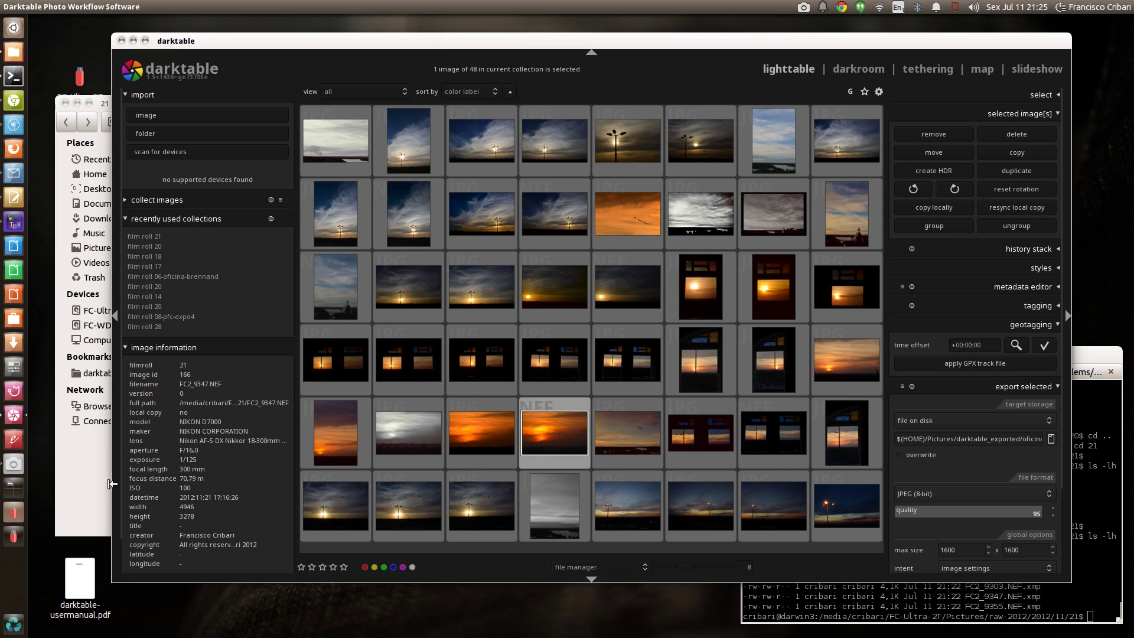
click(198, 136)
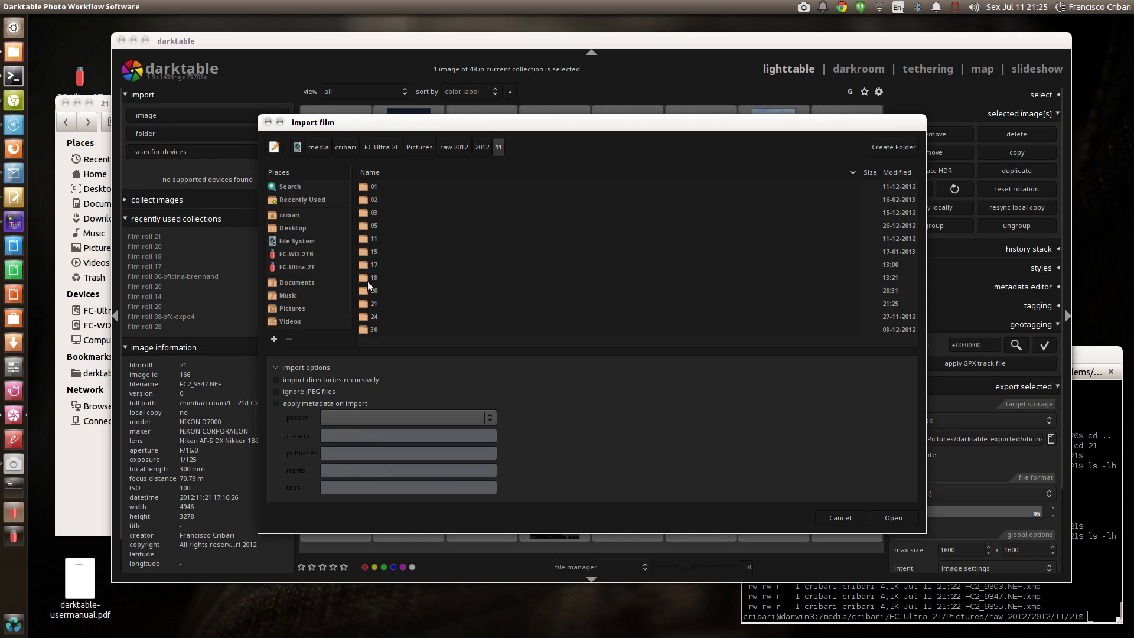
click(375, 303)
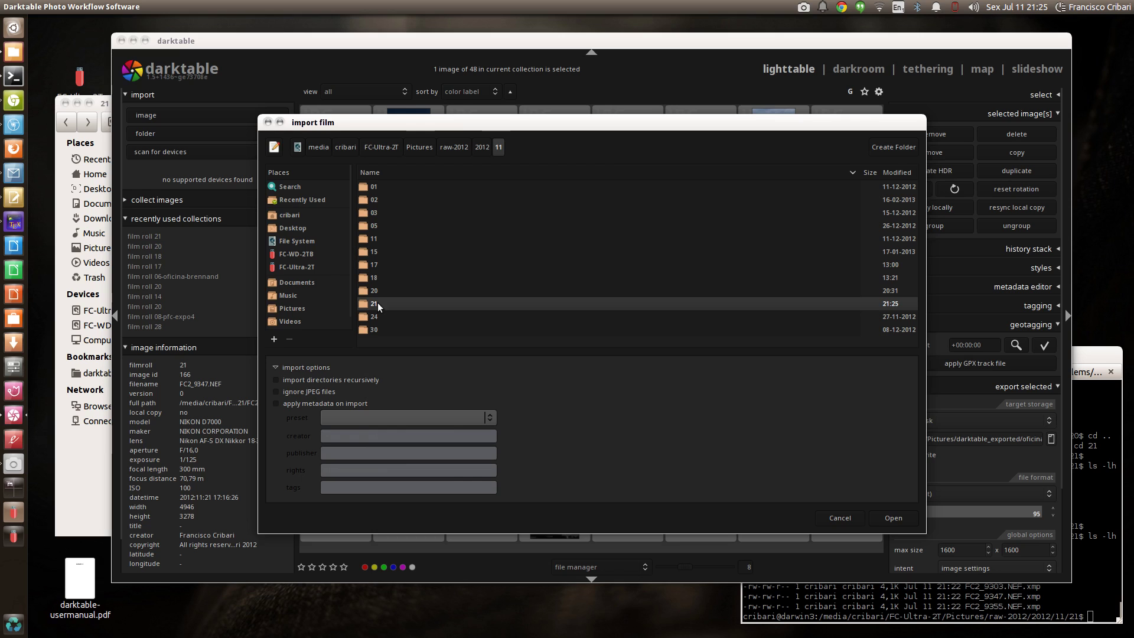
click(899, 518)
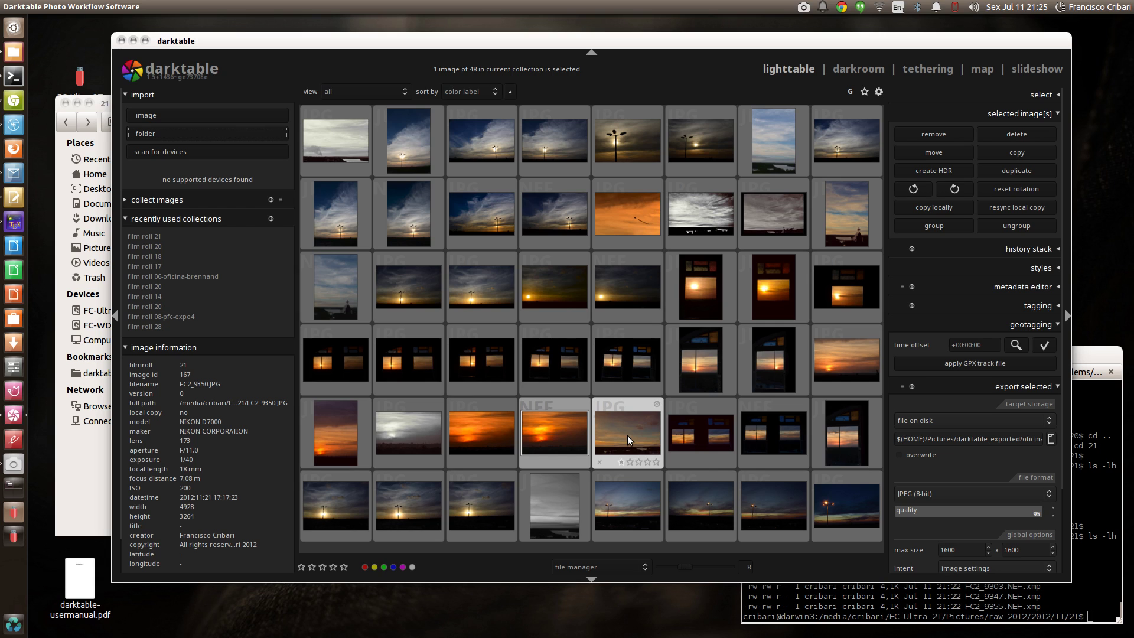
click(173, 137)
click(375, 304)
click(893, 516)
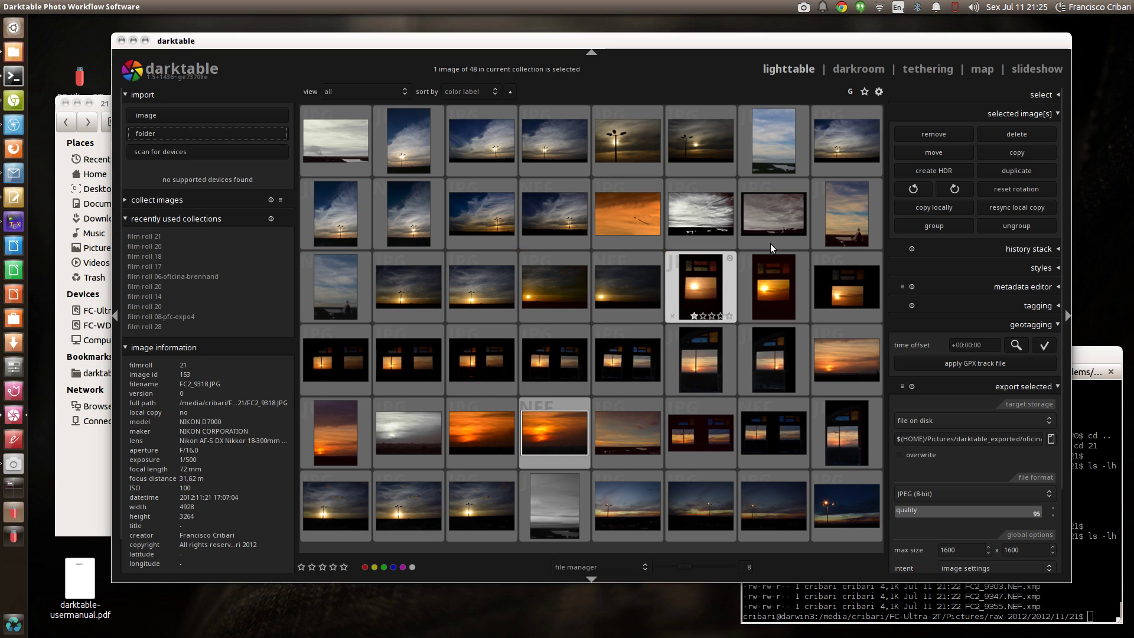
Step: Open FC2_9297.NEF in the darkroom to examine its history stack, and return to the lighttable
double_click(331, 279)
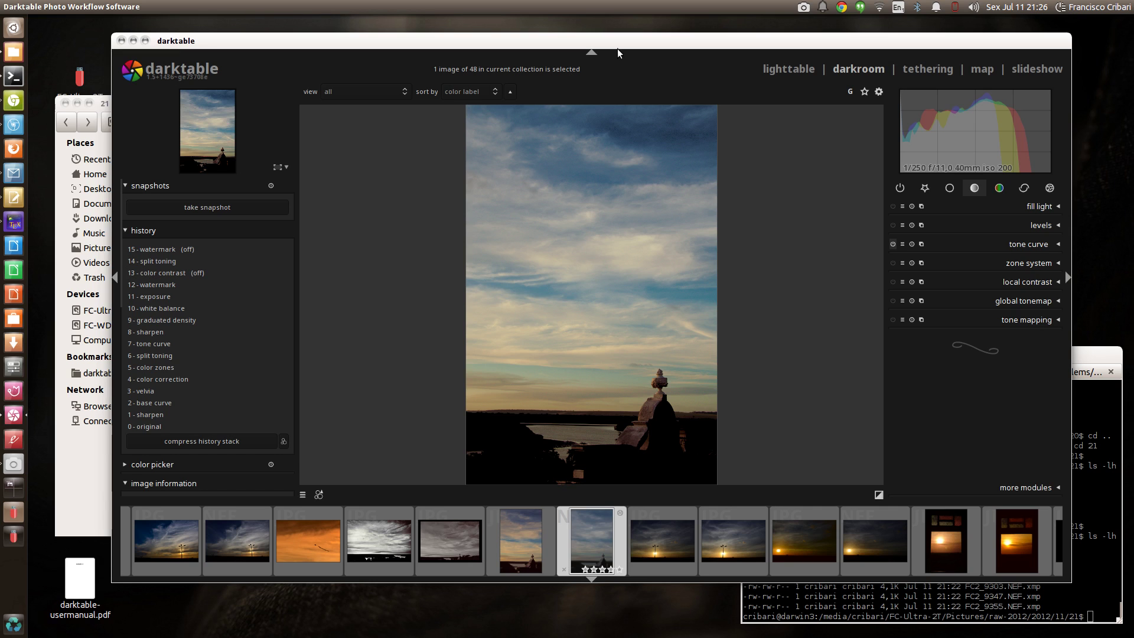
click(776, 69)
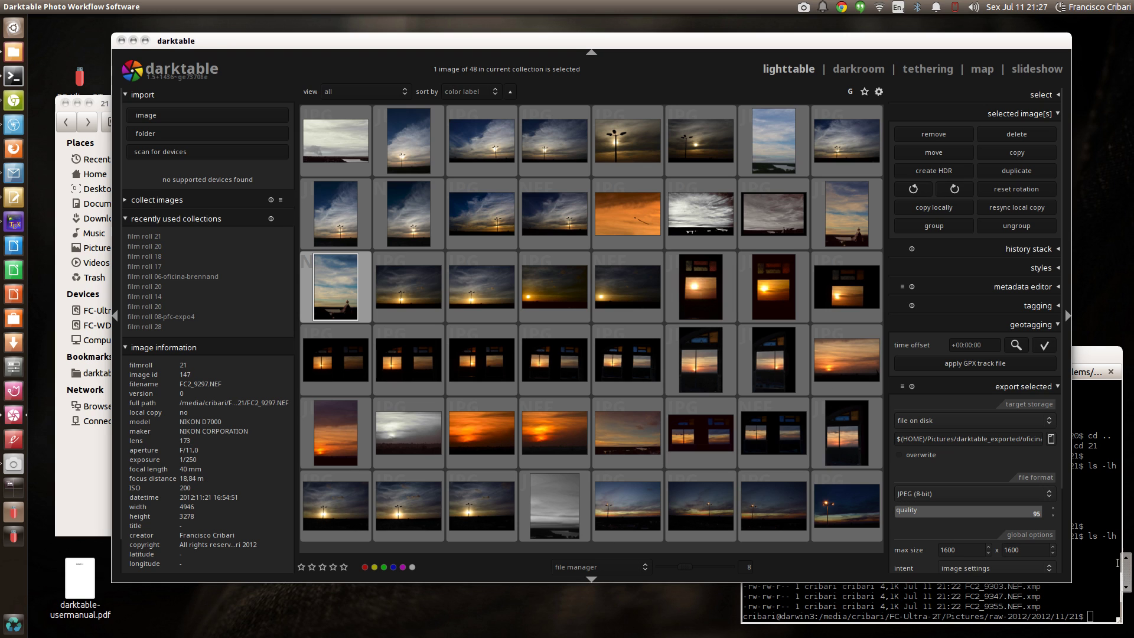
Step: In the terminal, rerun "ls -lh *.NEF.xmp" to check the sidecars' sizes and dates after restoring and reimporting them
click(1084, 569)
key(Up)
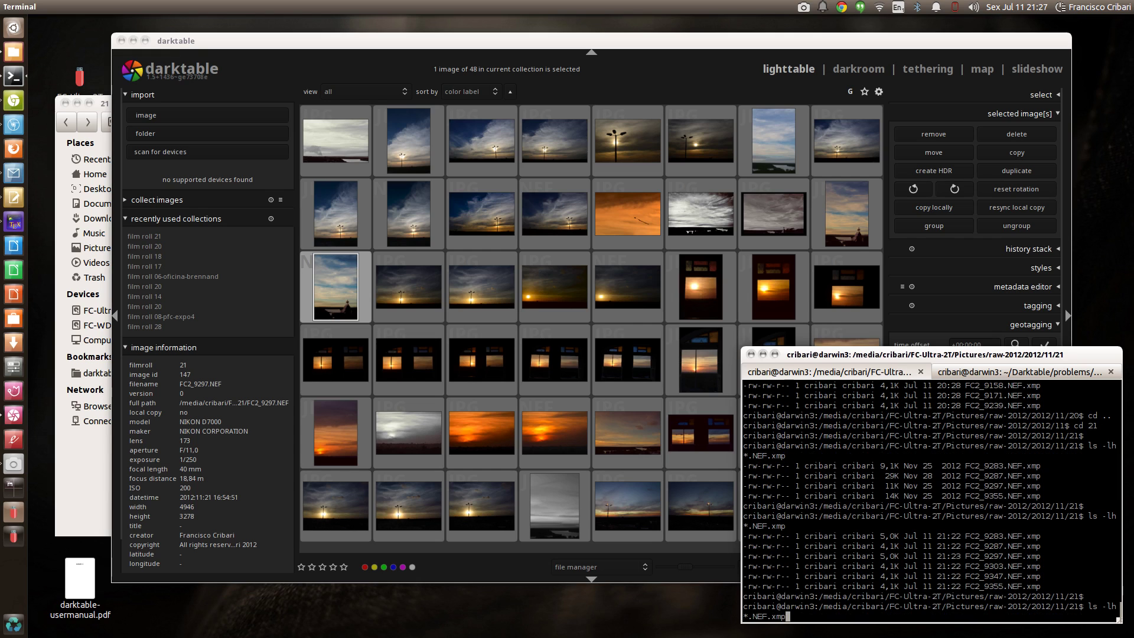
key(Return)
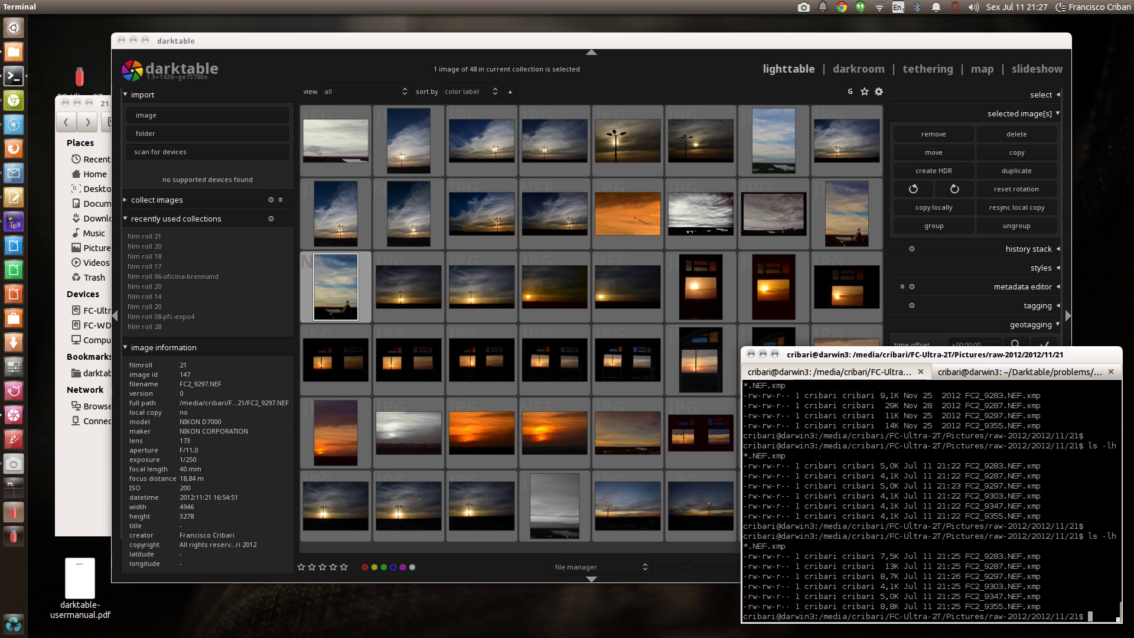
click(79, 479)
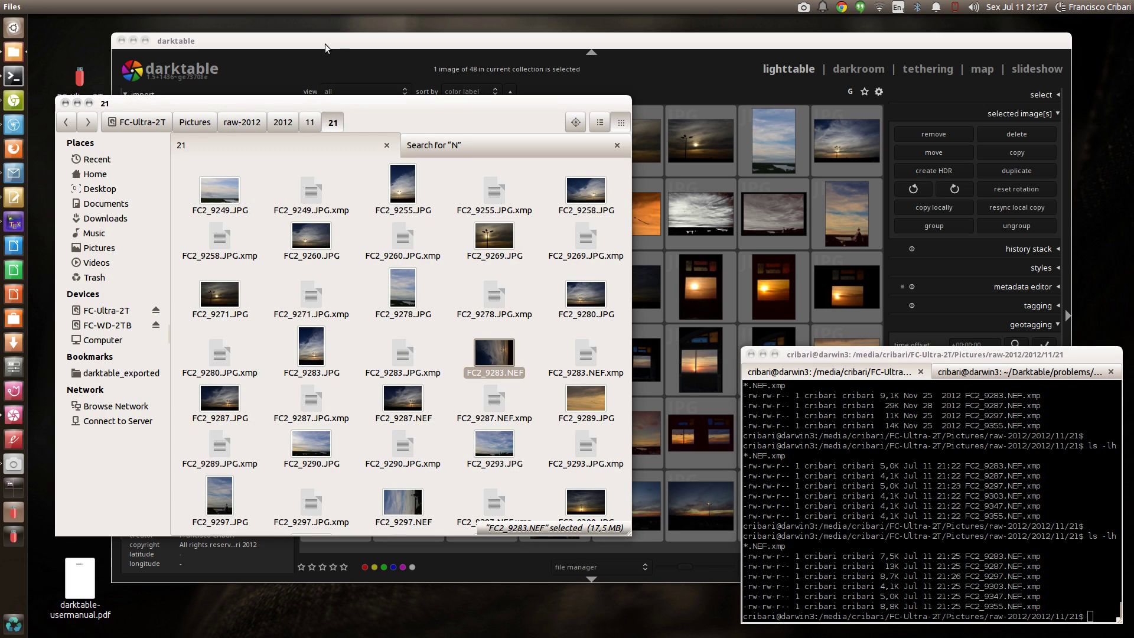
mouse_move(1133, 1)
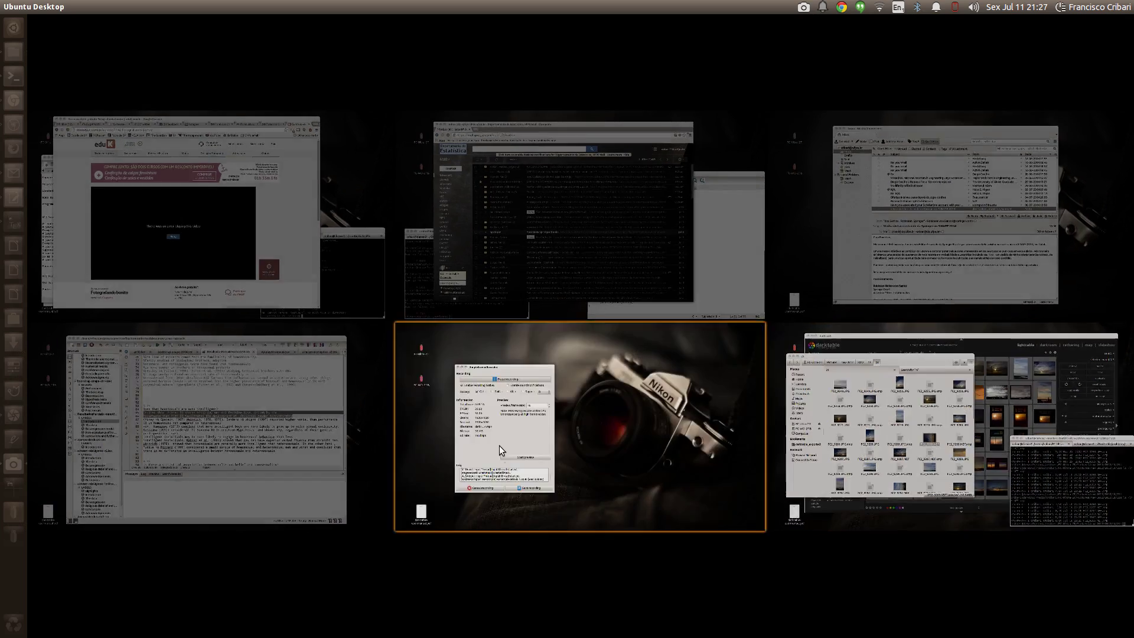
click(498, 446)
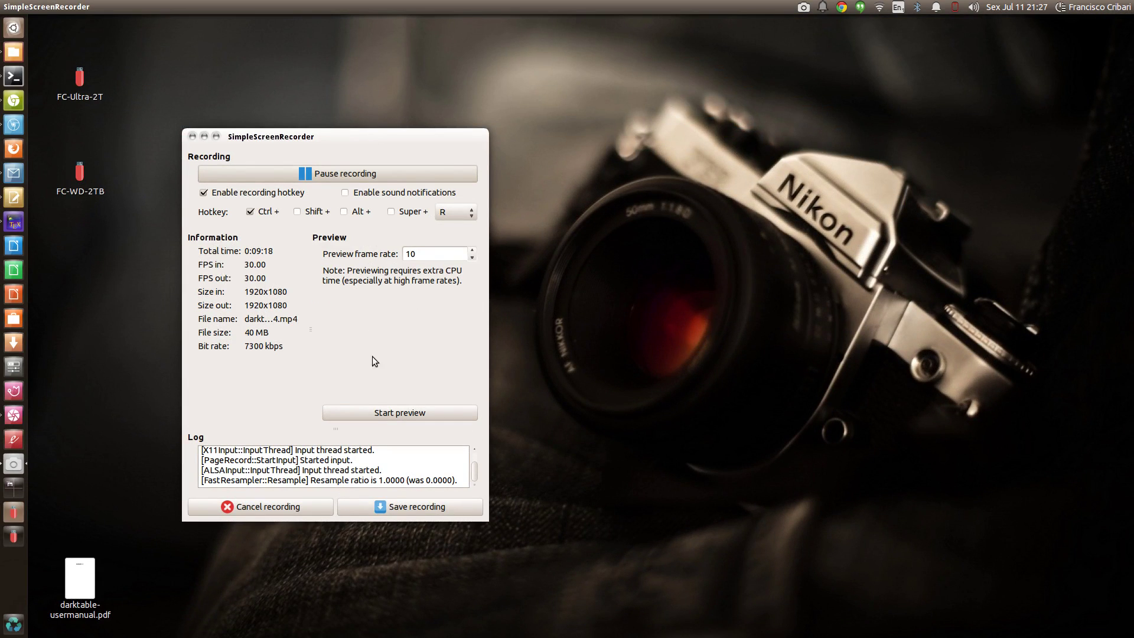